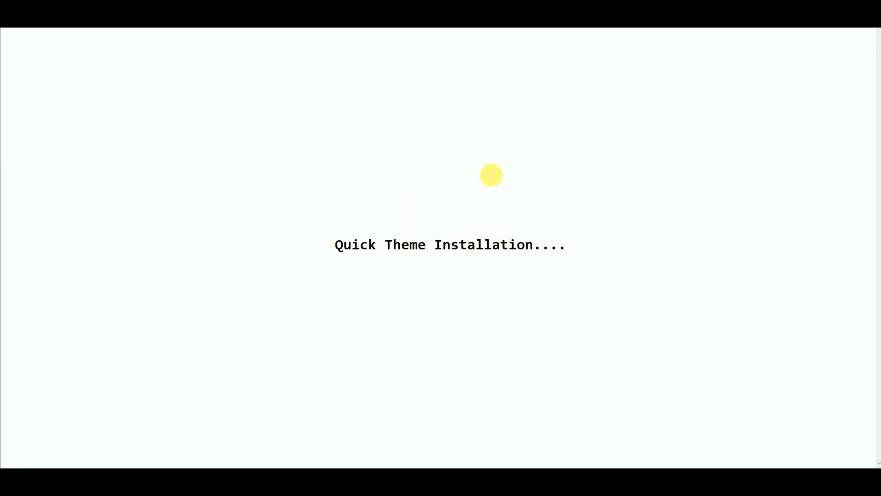
View the site's current front page and look through its content.
{"action": "left_click", "coordinate": [361, 207]}
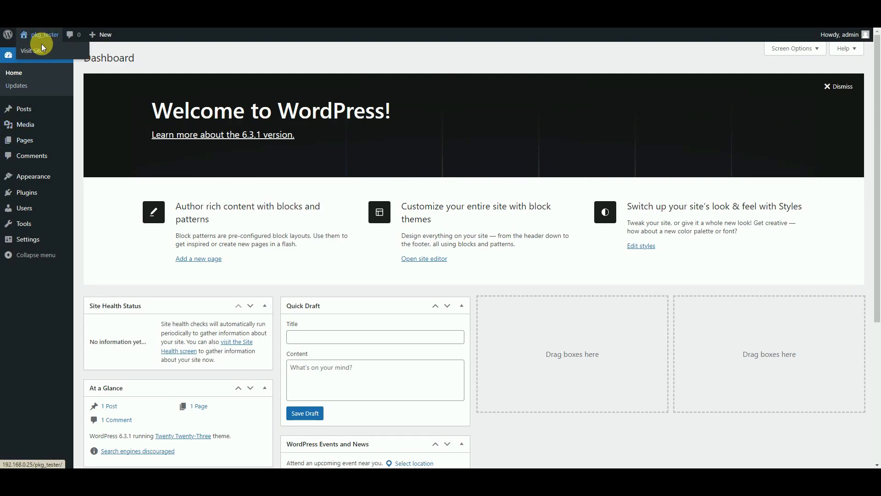
{"action": "left_click", "coordinate": [46, 52]}
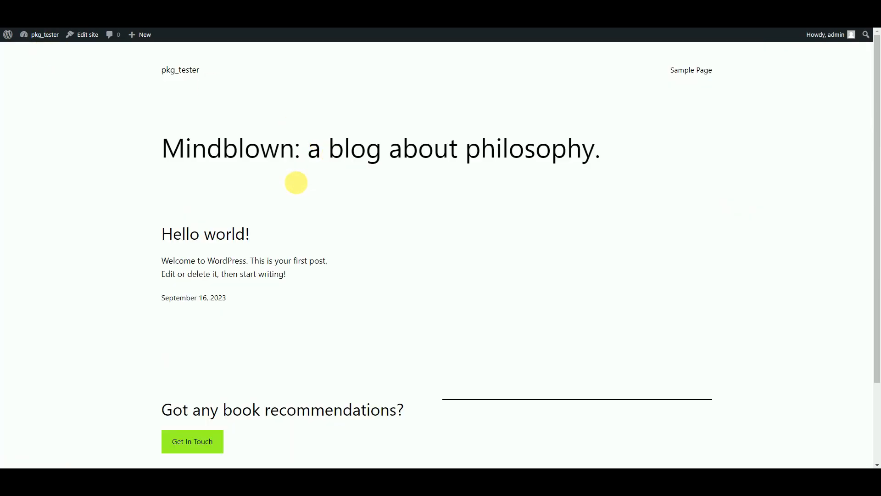
{"action": "scroll", "coordinate": [436, 291], "scroll_direction": "down", "scroll_amount": 3}
{"action": "scroll", "coordinate": [314, 373], "scroll_direction": "up", "scroll_amount": 3}
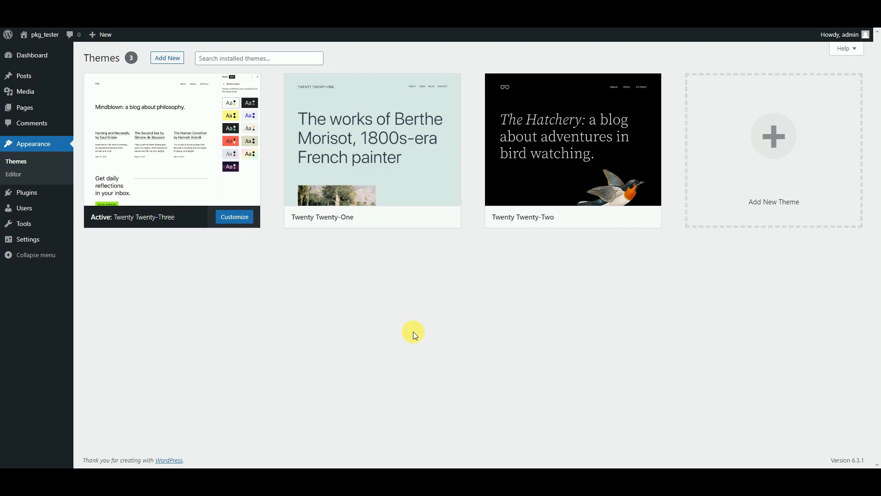
Upload Theme-gemstone.zip as a new theme, install it and activate it.
{"action": "left_click", "coordinate": [171, 64]}
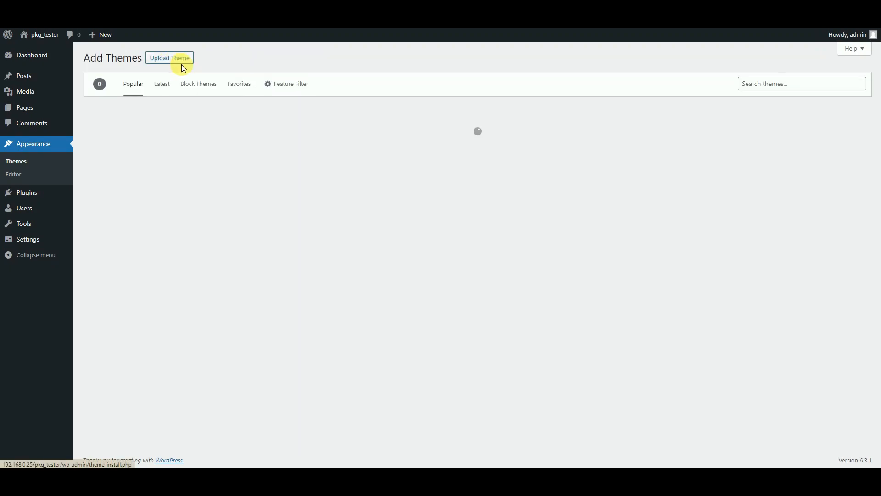
{"action": "left_click", "coordinate": [180, 62]}
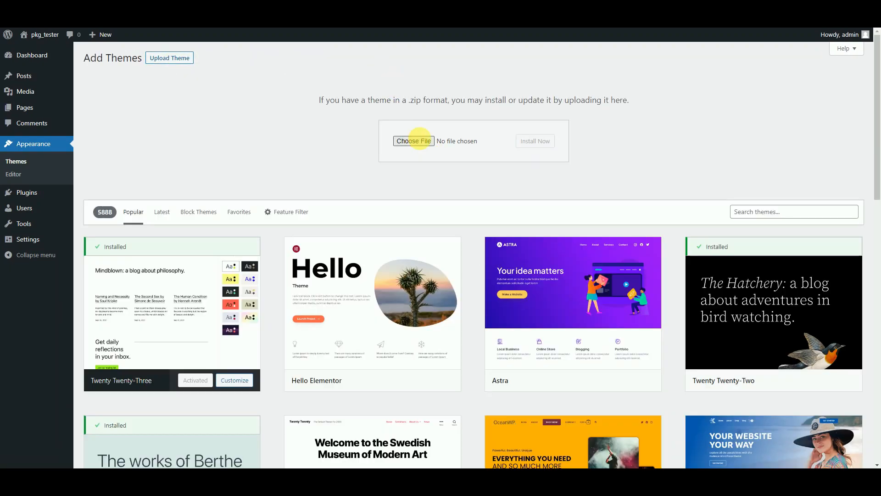
{"action": "left_click", "coordinate": [420, 140]}
{"action": "left_click", "coordinate": [161, 103]}
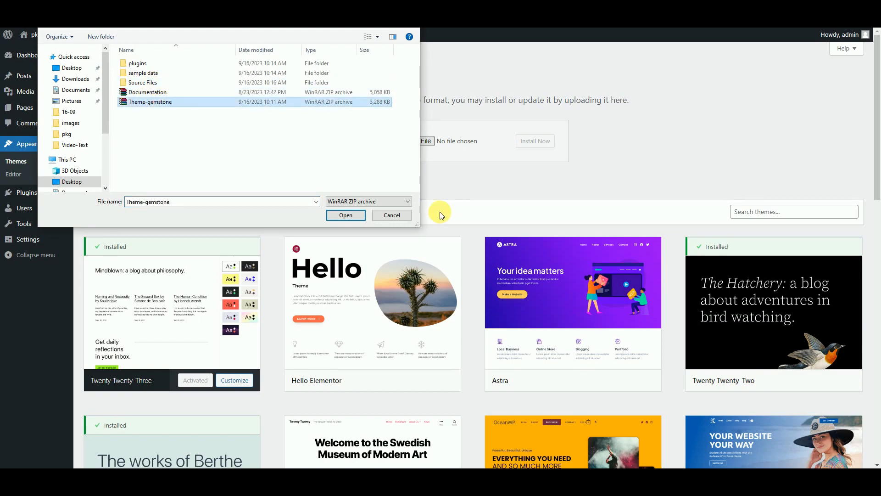
{"action": "left_click", "coordinate": [342, 216]}
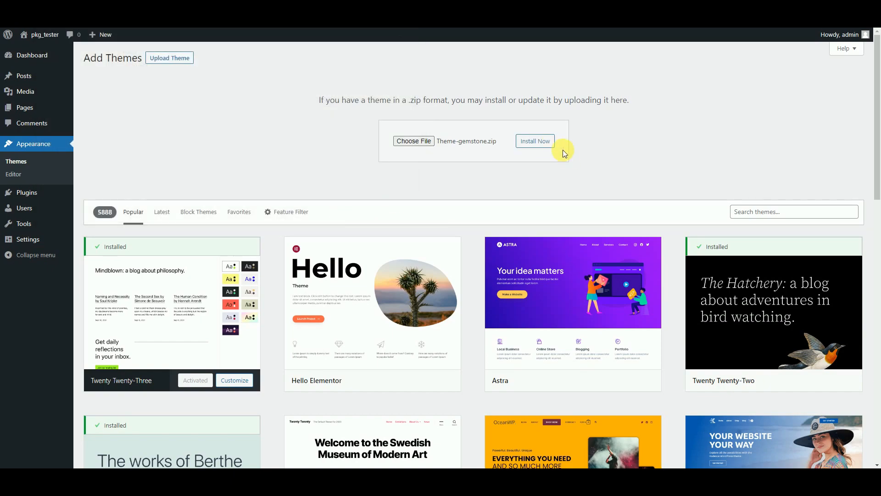
{"action": "left_click", "coordinate": [543, 143]}
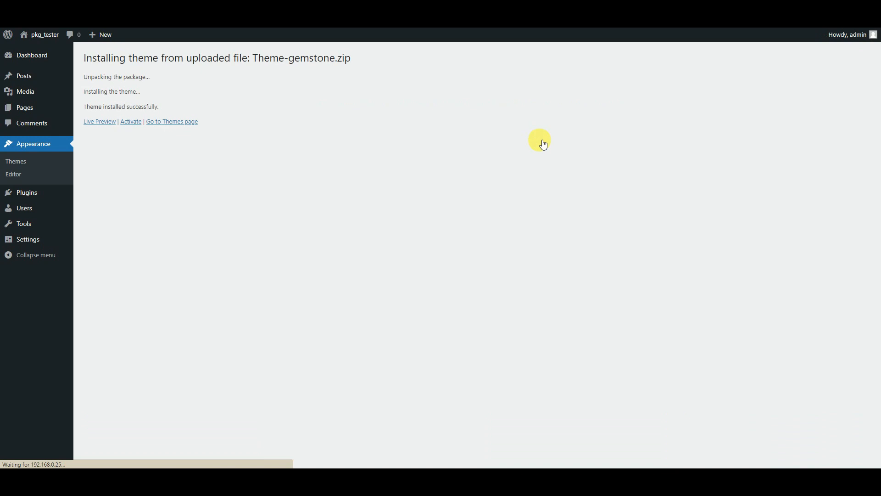
{"action": "left_click", "coordinate": [132, 122]}
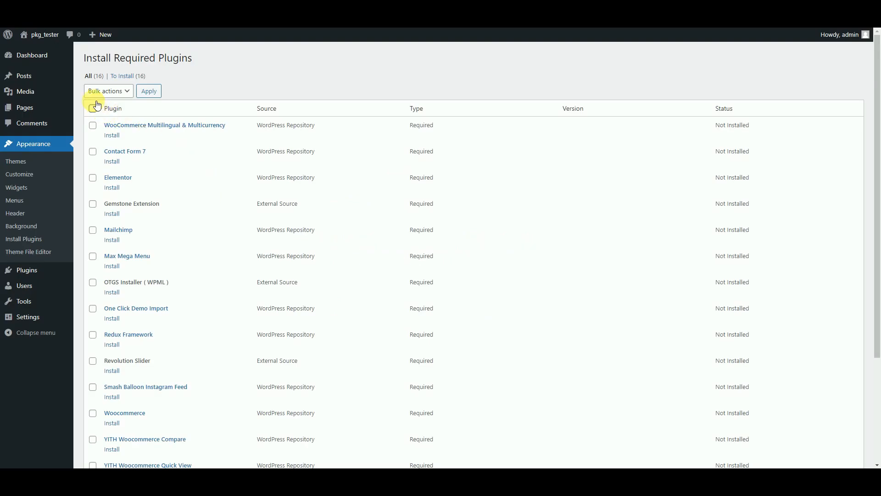
Bulk-install all the required plugins for the Gemstone theme and return to the required plugins list.
{"action": "left_click", "coordinate": [120, 100]}
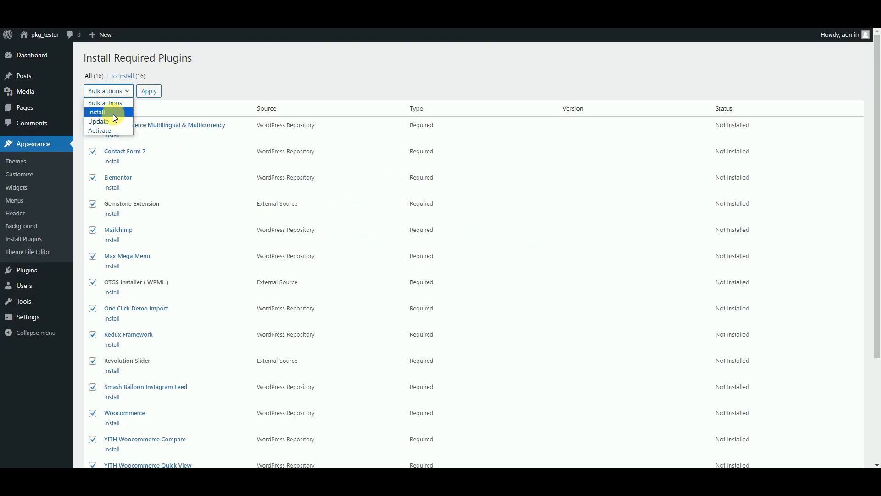
{"action": "left_click", "coordinate": [152, 91]}
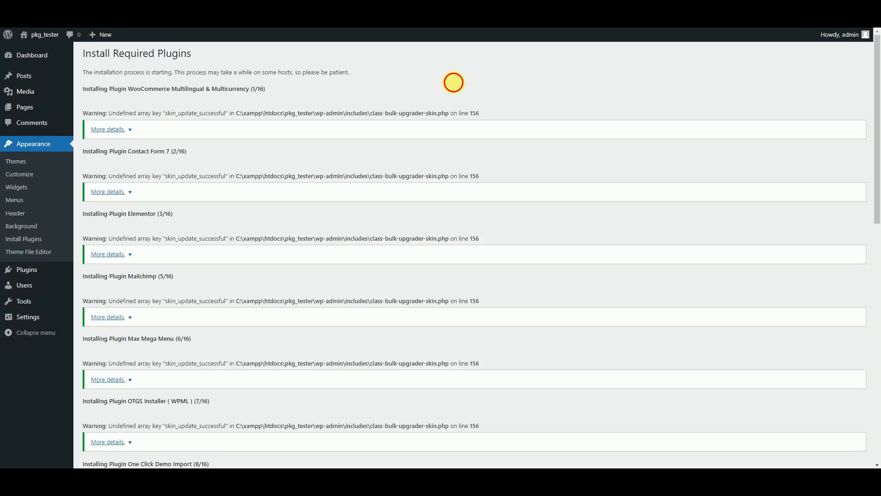
{"action": "scroll", "coordinate": [352, 106], "scroll_direction": "down", "scroll_amount": 15}
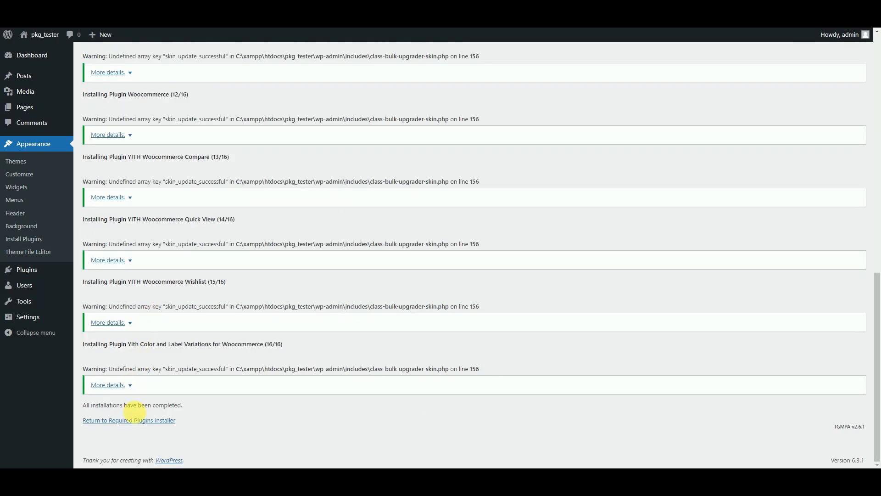
{"action": "left_click", "coordinate": [141, 421]}
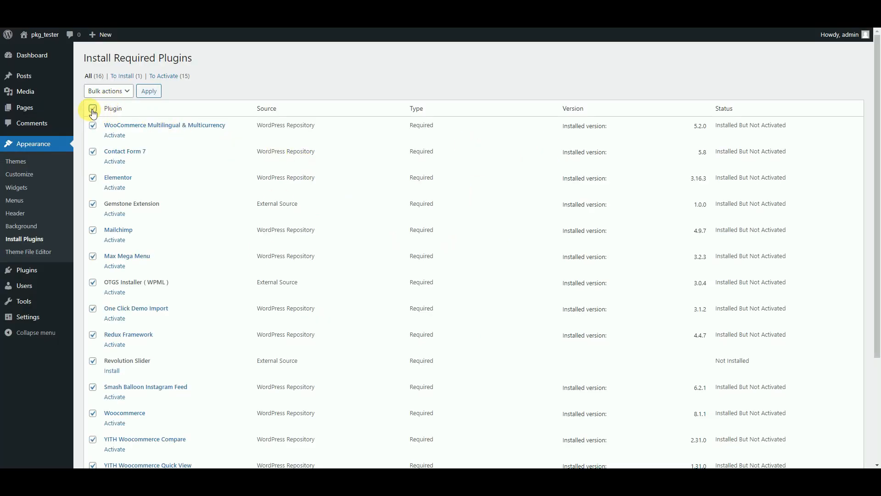
Activate WooCommerce Multilingual & Multicurrency, and bulk-activate the remaining required plugins.
{"action": "left_click", "coordinate": [112, 132]}
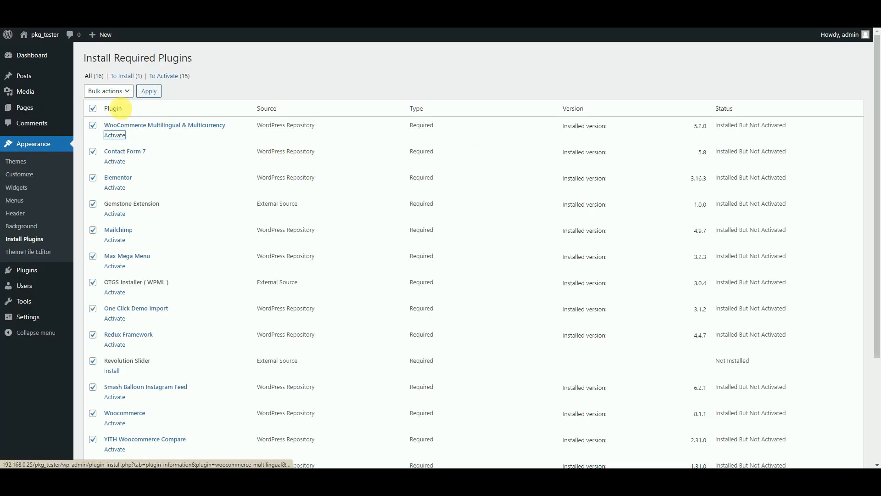
{"action": "left_click", "coordinate": [124, 119]}
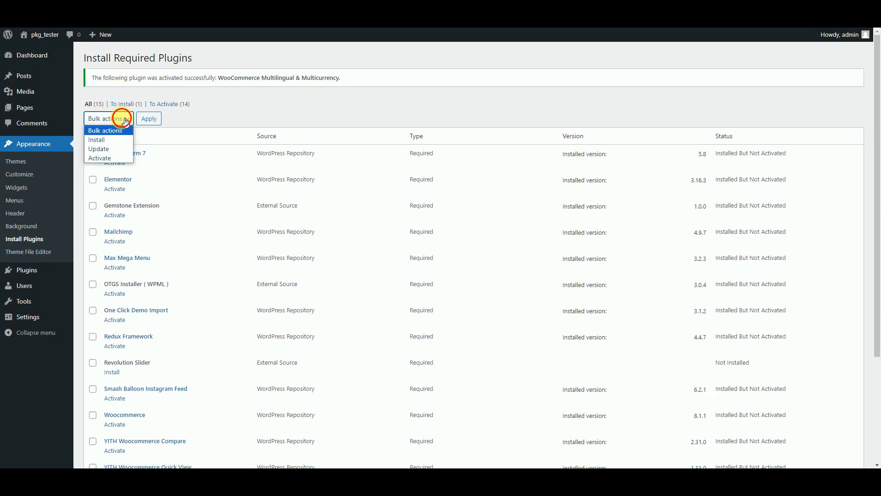
{"action": "left_click", "coordinate": [109, 131]}
{"action": "left_click", "coordinate": [124, 118]}
{"action": "left_click", "coordinate": [115, 155]}
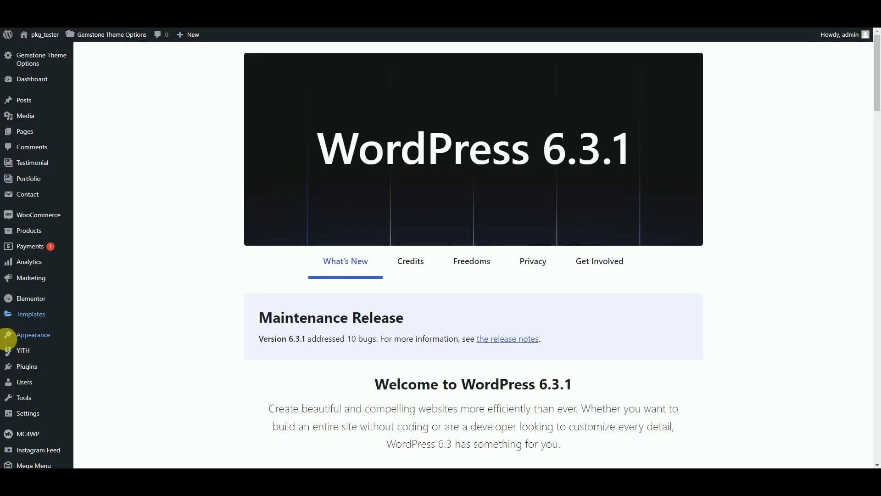
Import the Gemstone theme's demo data without adding the recommended WPForms, All in One SEO and MonsterInsights plugins.
{"action": "mouse_move", "coordinate": [9, 338]}
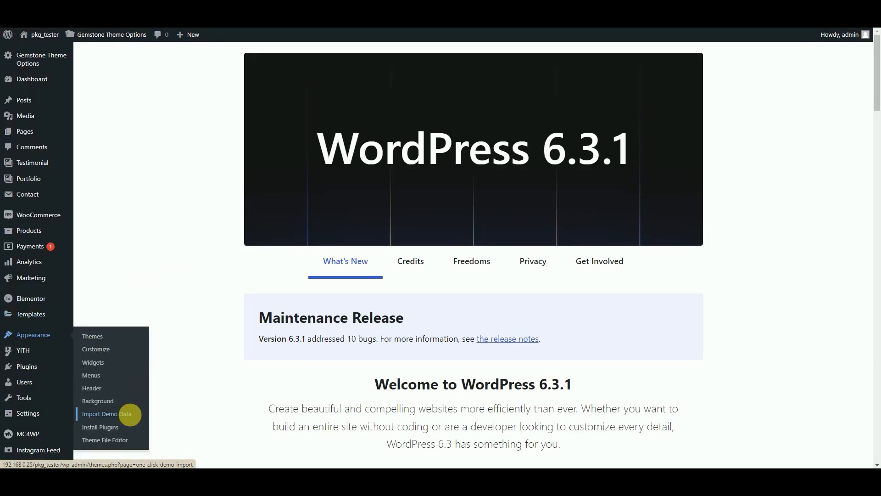
{"action": "left_click", "coordinate": [111, 414]}
{"action": "scroll", "coordinate": [184, 268], "scroll_direction": "down", "scroll_amount": 3}
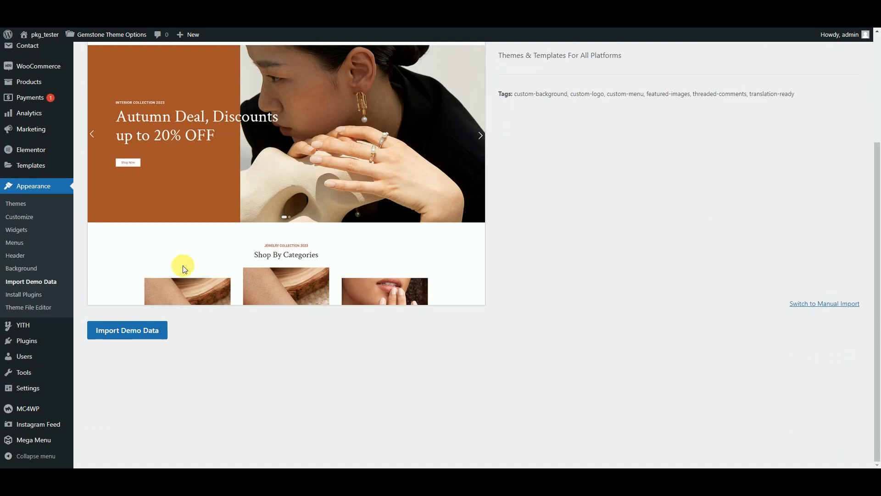
{"action": "left_click", "coordinate": [155, 335]}
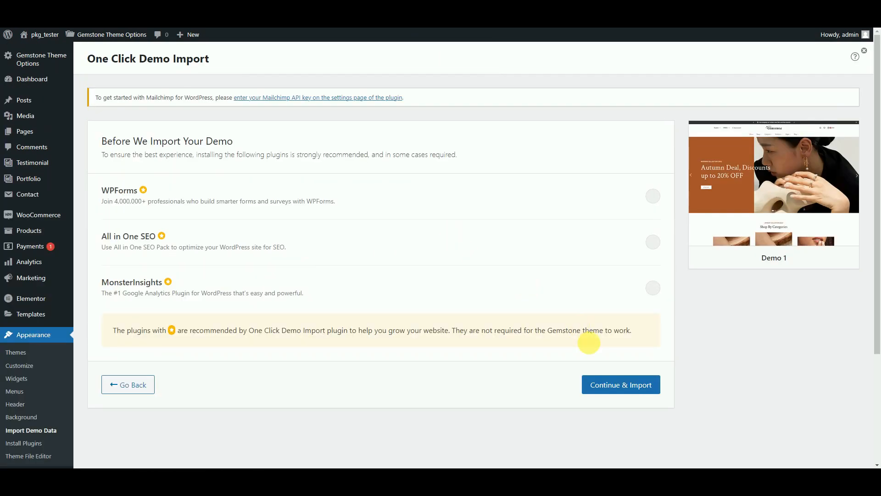
{"action": "left_click", "coordinate": [602, 387]}
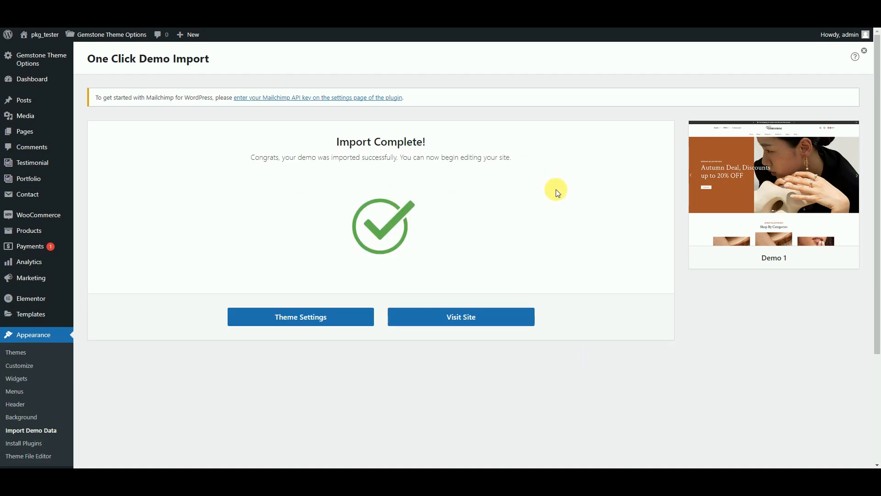
Visit the site and look through the imported Gemstone home page.
{"action": "left_click", "coordinate": [482, 316]}
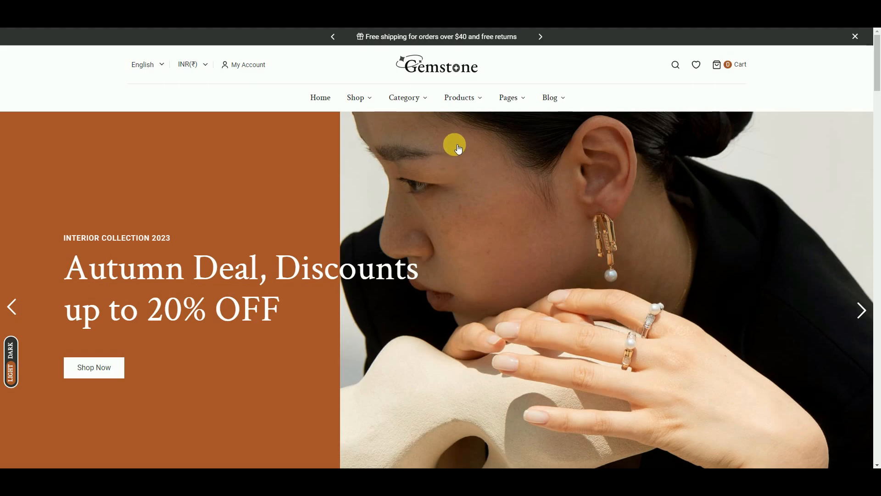
{"action": "scroll", "coordinate": [455, 147], "scroll_direction": "down", "scroll_amount": 10}
{"action": "scroll", "coordinate": [432, 187], "scroll_direction": "down", "scroll_amount": 20}
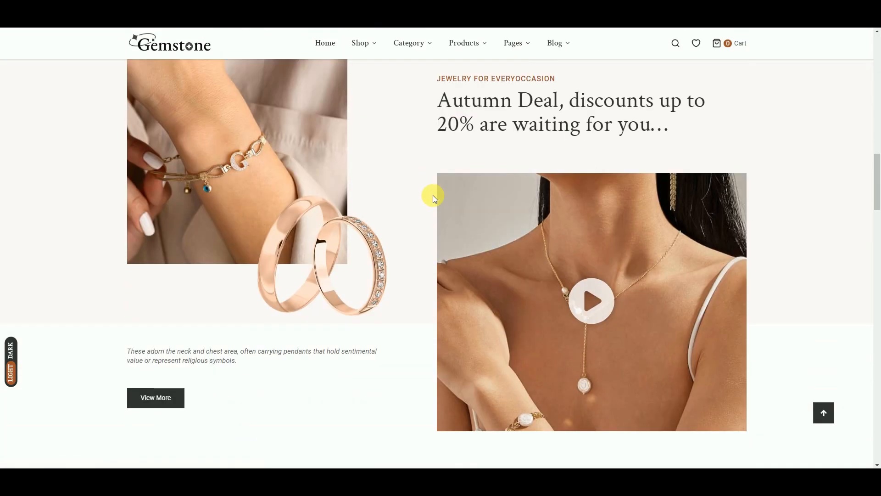
{"action": "scroll", "coordinate": [433, 195], "scroll_direction": "down", "scroll_amount": 20}
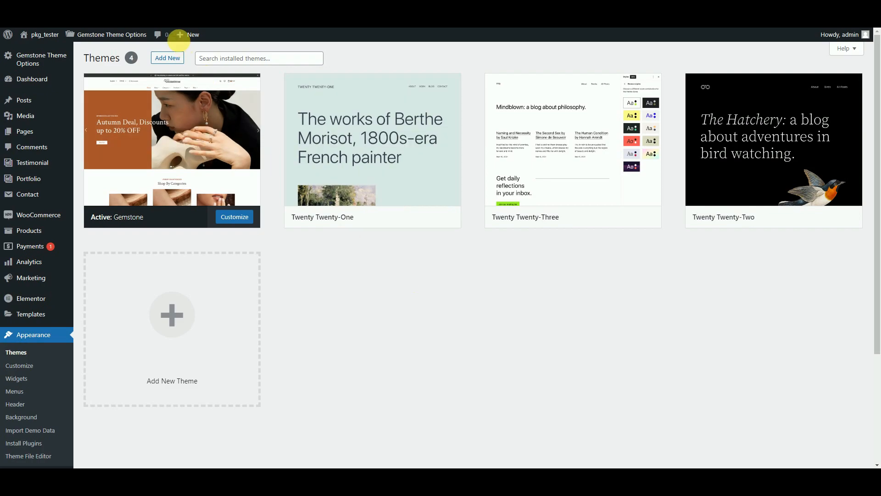
Upload gemstone-child.zip as a new theme, install it and activate it.
{"action": "left_click", "coordinate": [172, 59]}
{"action": "left_click", "coordinate": [181, 58]}
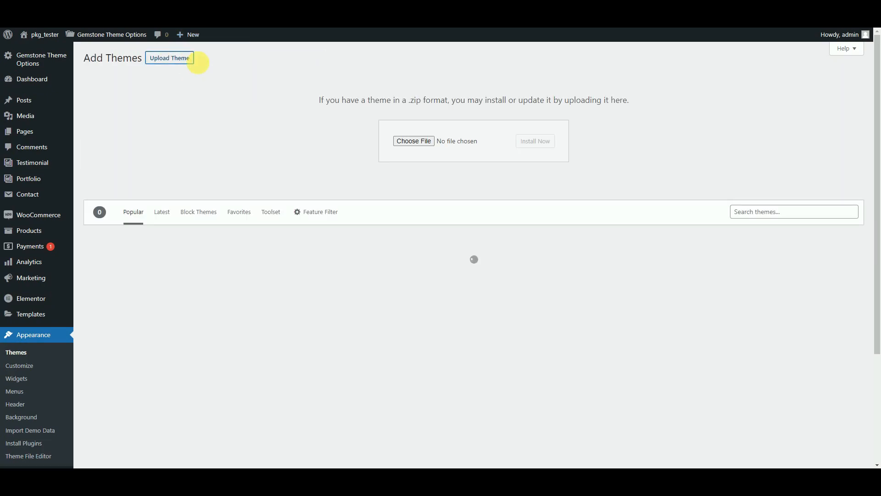
{"action": "left_click", "coordinate": [413, 141]}
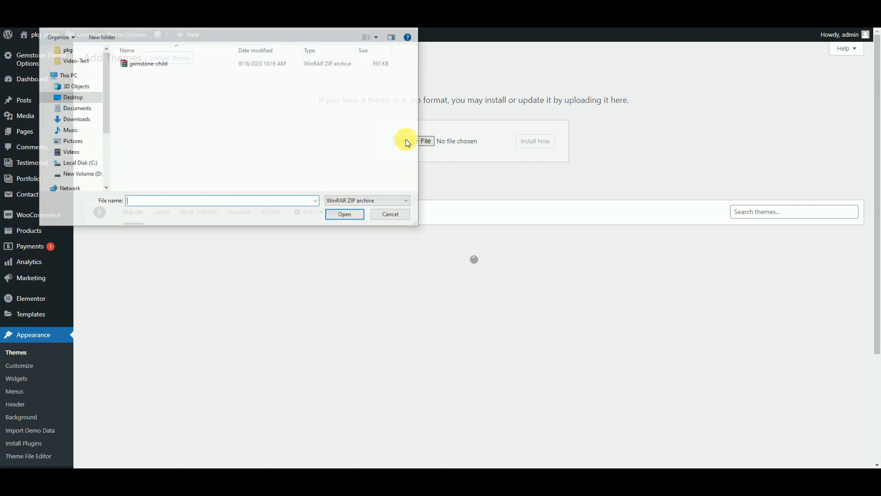
{"action": "left_click", "coordinate": [167, 66]}
{"action": "left_click", "coordinate": [351, 217]}
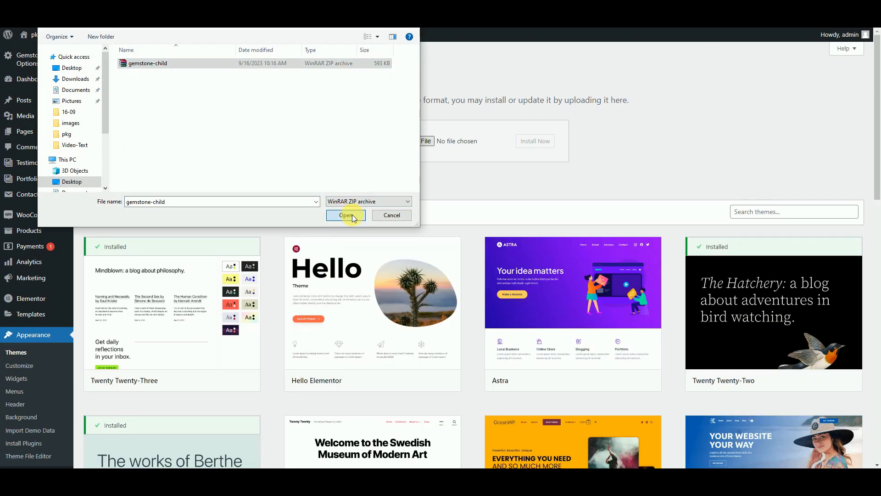
{"action": "left_click", "coordinate": [541, 144]}
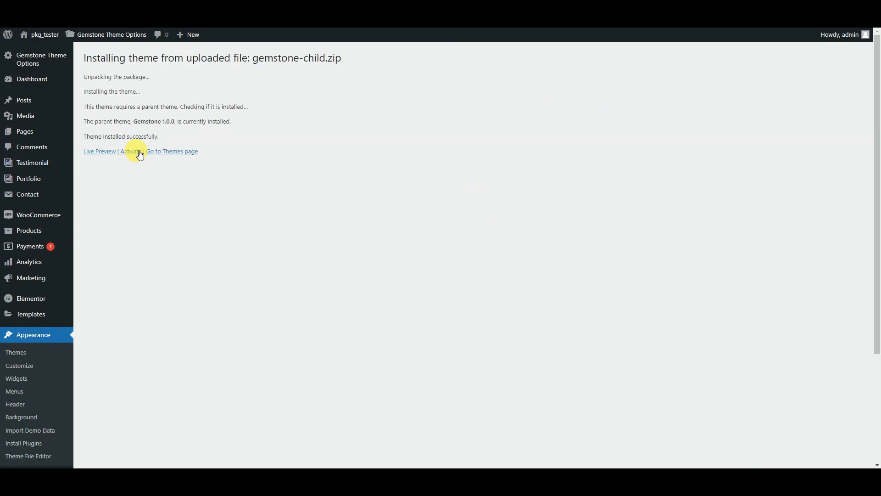
{"action": "left_click", "coordinate": [138, 152]}
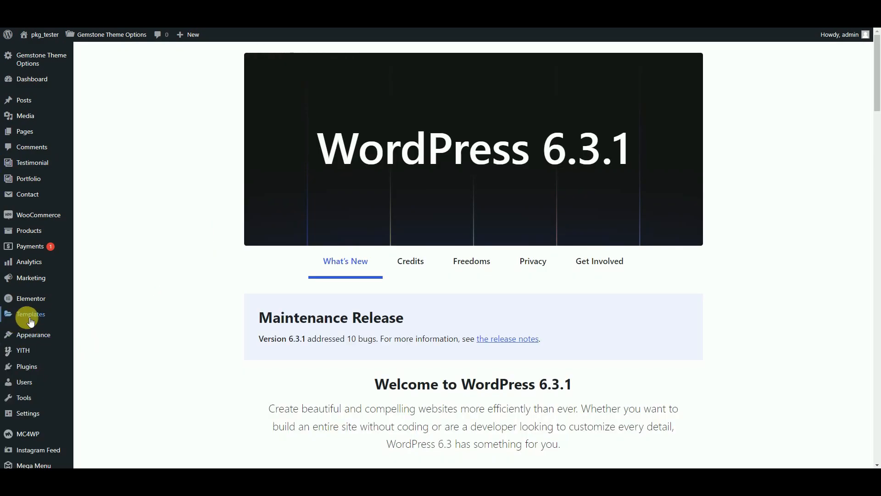
Import the demo data for the Gemstone Child theme without adding any of the recommended plugins.
{"action": "mouse_move", "coordinate": [37, 338]}
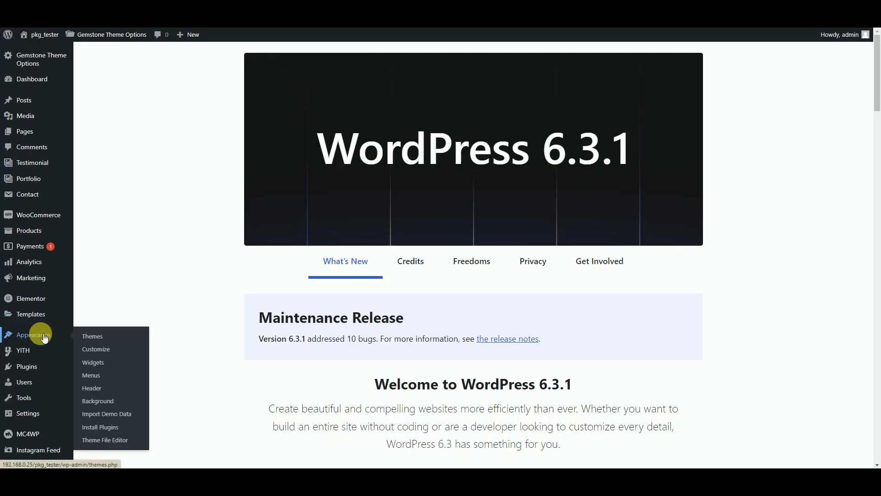
{"action": "left_click", "coordinate": [135, 418]}
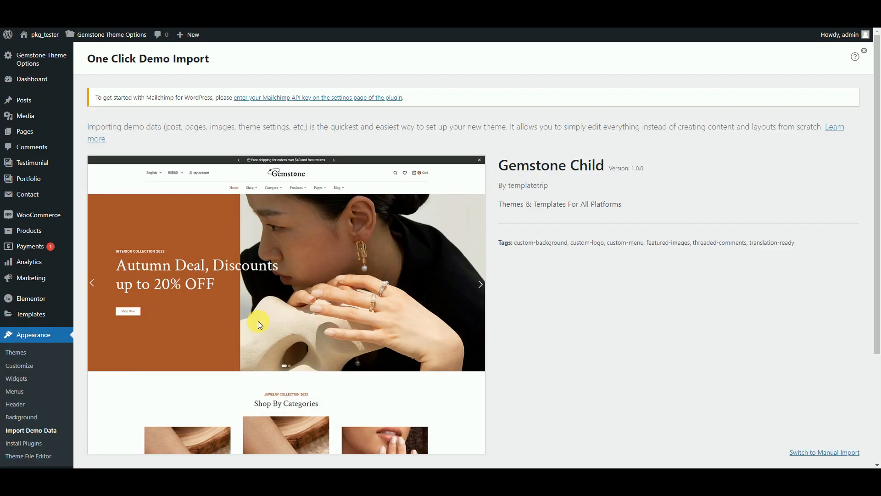
{"action": "scroll", "coordinate": [279, 324], "scroll_direction": "down", "scroll_amount": 3}
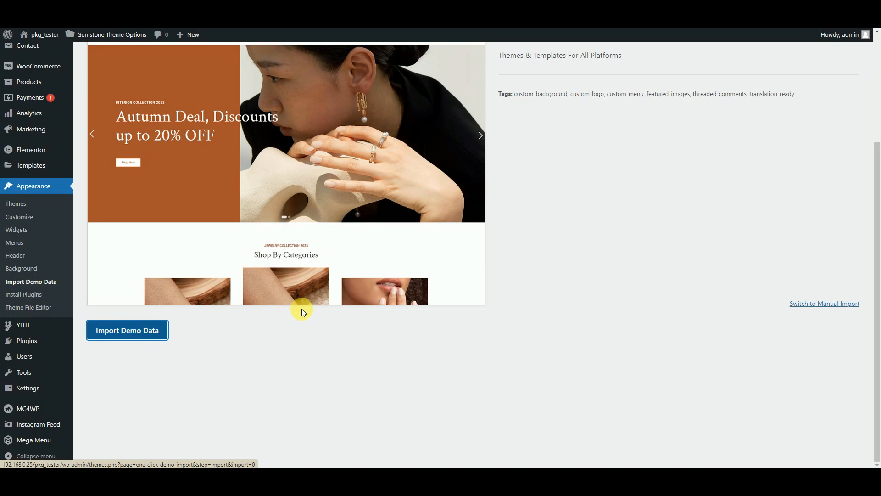
{"action": "scroll", "coordinate": [459, 274], "scroll_direction": "up", "scroll_amount": 1}
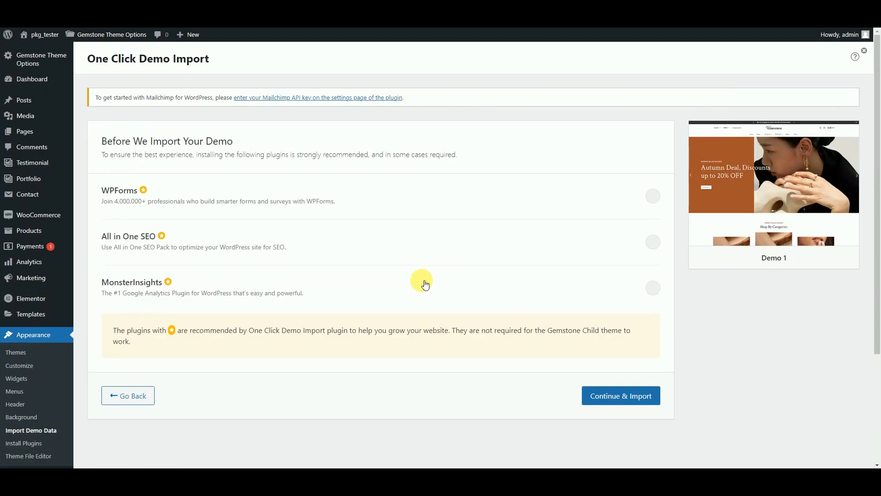
{"action": "left_click", "coordinate": [622, 395]}
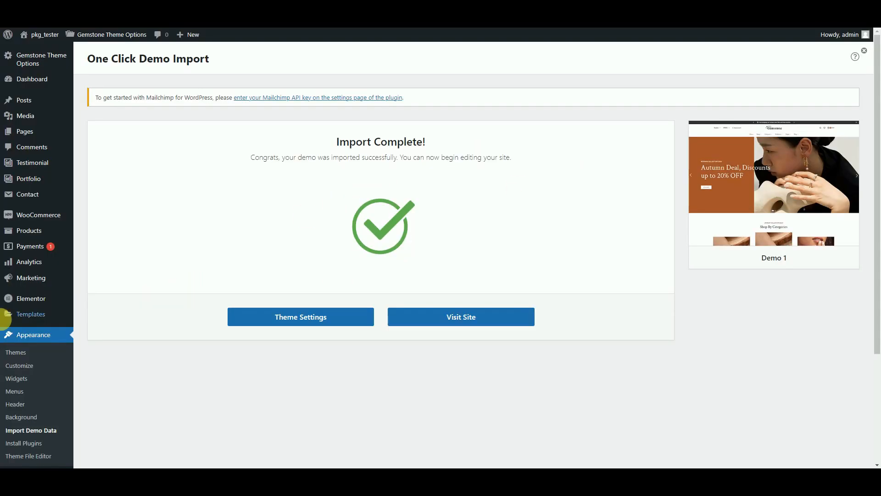
Open the site settings and view the Gemstone storefront's home page.
{"action": "scroll", "coordinate": [10, 331], "scroll_direction": "down", "scroll_amount": 3}
{"action": "mouse_move", "coordinate": [54, 352]}
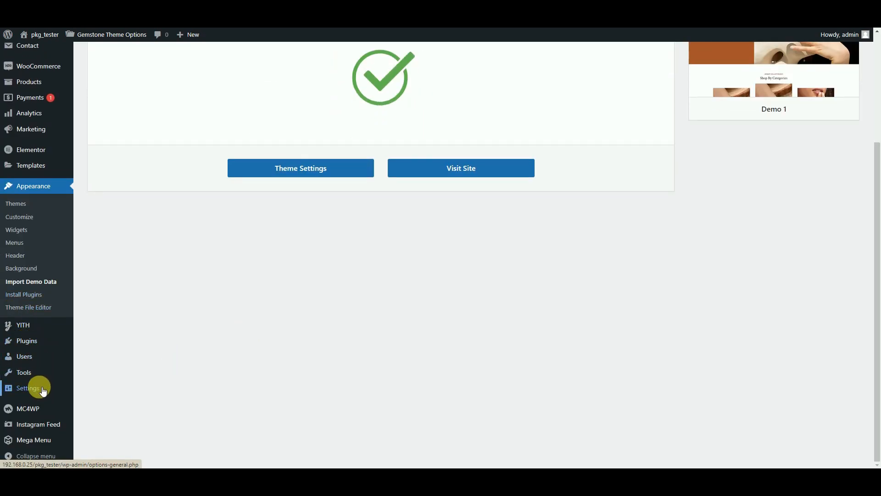
{"action": "mouse_move", "coordinate": [60, 383]}
{"action": "left_click", "coordinate": [112, 362]}
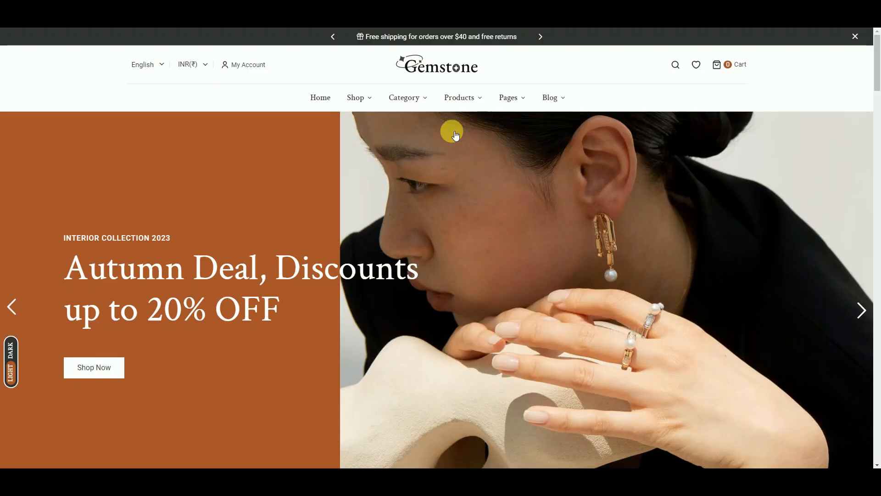
Look through the storefront's home page in light mode, from the banner down past the deal of the day.
{"action": "scroll", "coordinate": [446, 267], "scroll_direction": "down", "scroll_amount": 1}
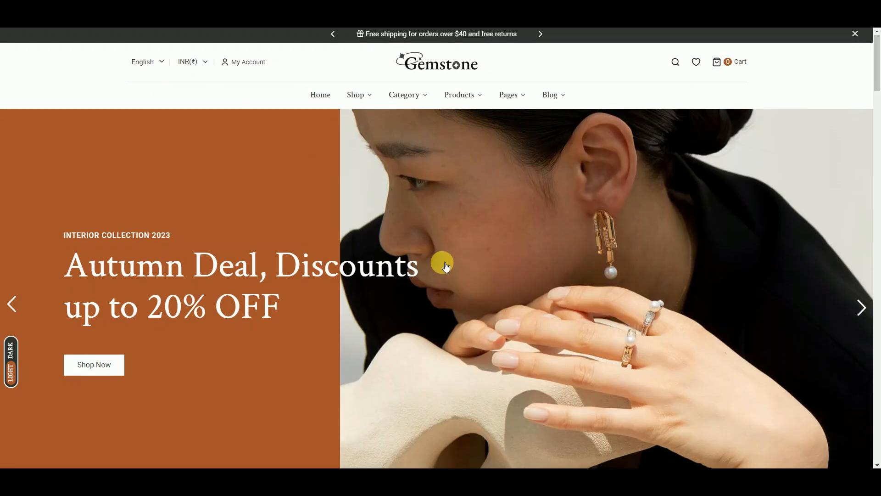
{"action": "scroll", "coordinate": [446, 267], "scroll_direction": "down", "scroll_amount": 20}
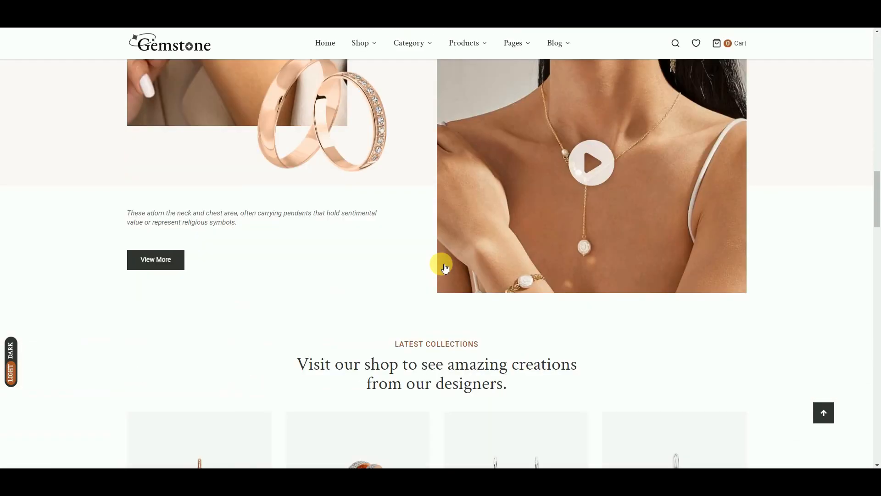
{"action": "scroll", "coordinate": [445, 267], "scroll_direction": "down", "scroll_amount": 20}
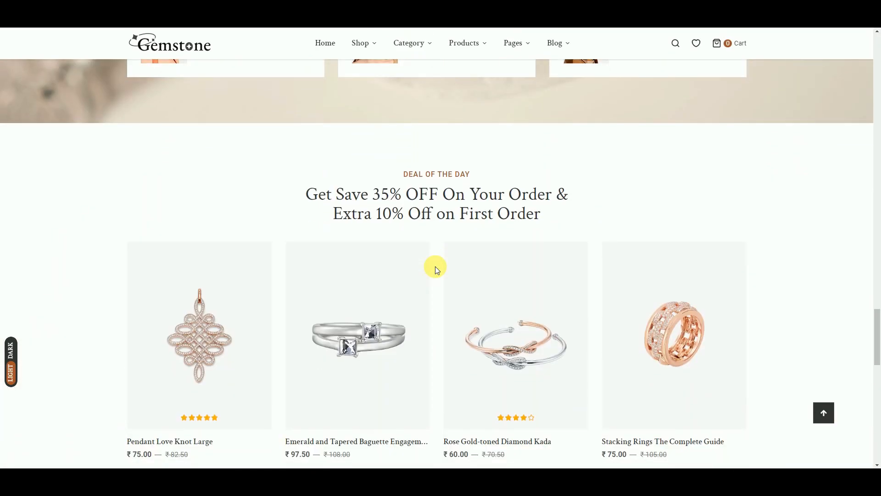
{"action": "scroll", "coordinate": [435, 270], "scroll_direction": "down", "scroll_amount": 15}
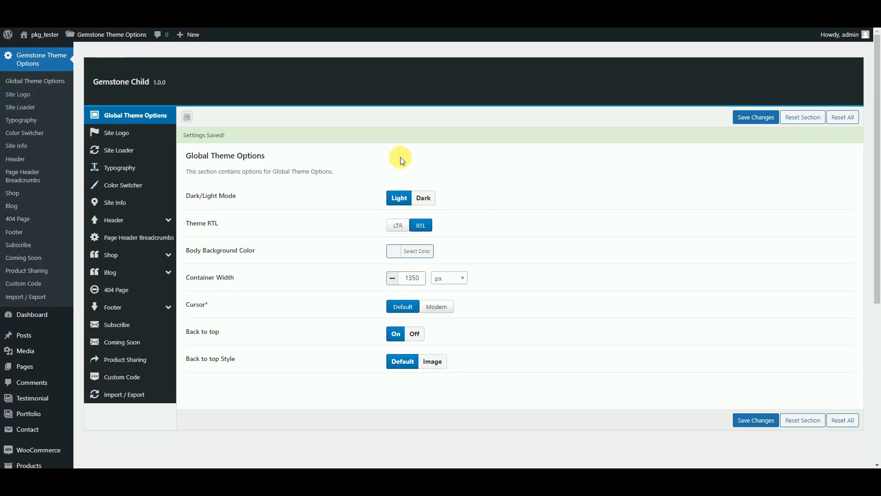
Set the theme's Dark/Light Mode to Dark, save the changes and review the storefront's home page.
{"action": "left_click", "coordinate": [425, 183]}
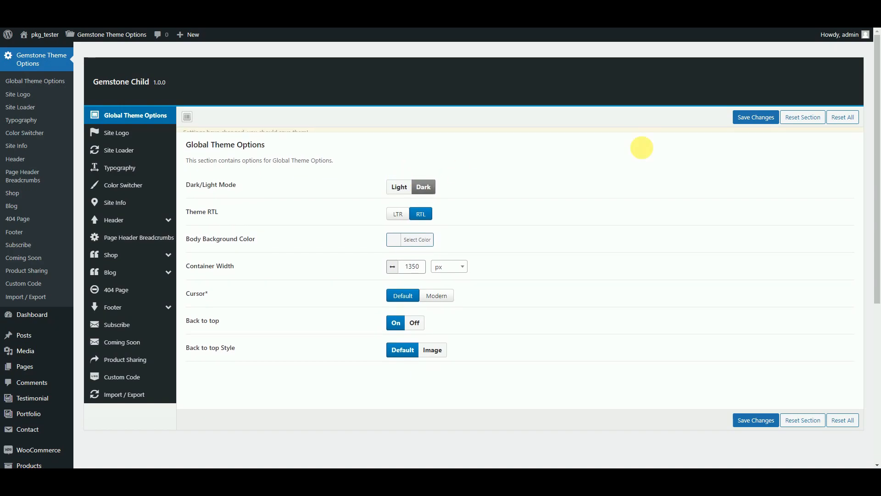
{"action": "left_click", "coordinate": [755, 117]}
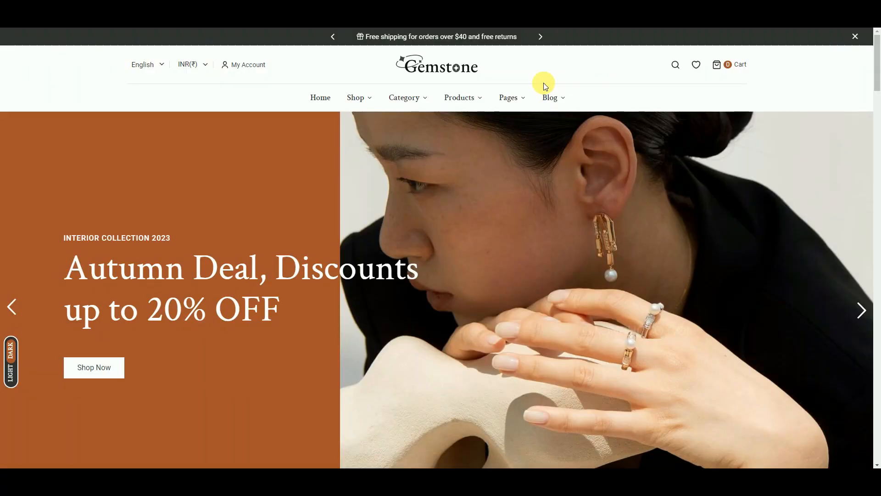
{"action": "scroll", "coordinate": [541, 83], "scroll_direction": "down", "scroll_amount": 6}
{"action": "scroll", "coordinate": [517, 163], "scroll_direction": "down", "scroll_amount": 20}
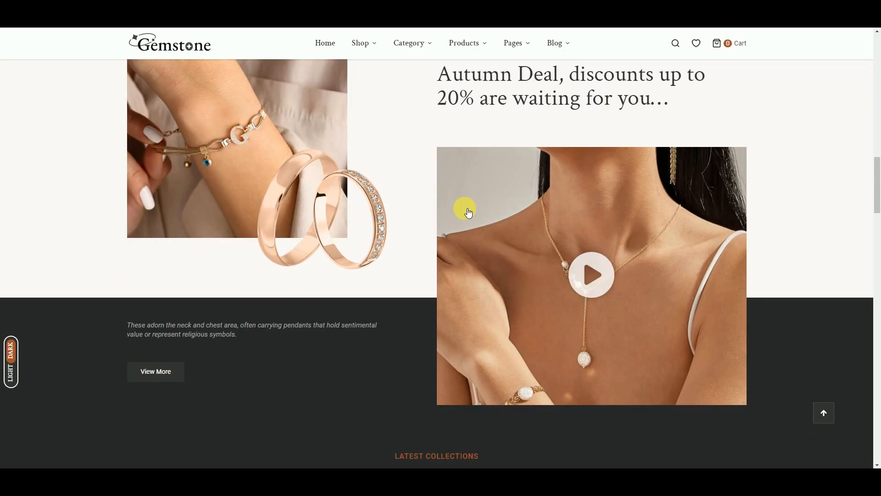
{"action": "scroll", "coordinate": [430, 244], "scroll_direction": "down", "scroll_amount": 20}
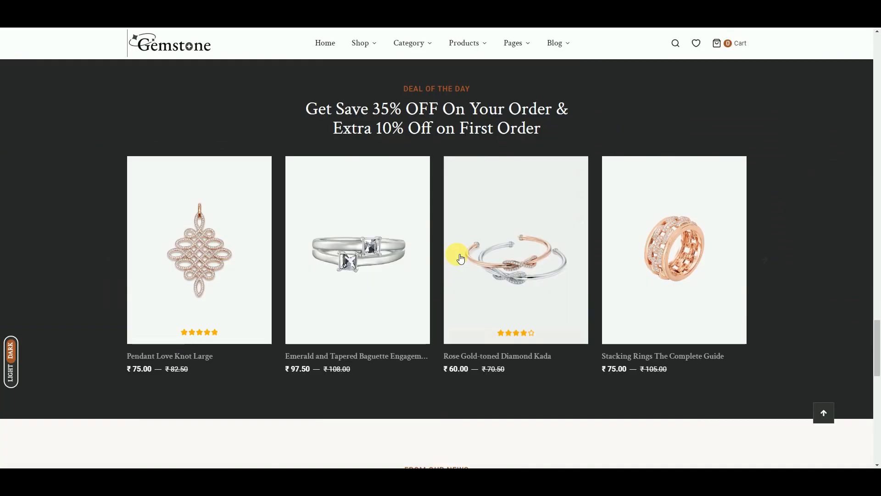
{"action": "scroll", "coordinate": [434, 262], "scroll_direction": "down", "scroll_amount": 7}
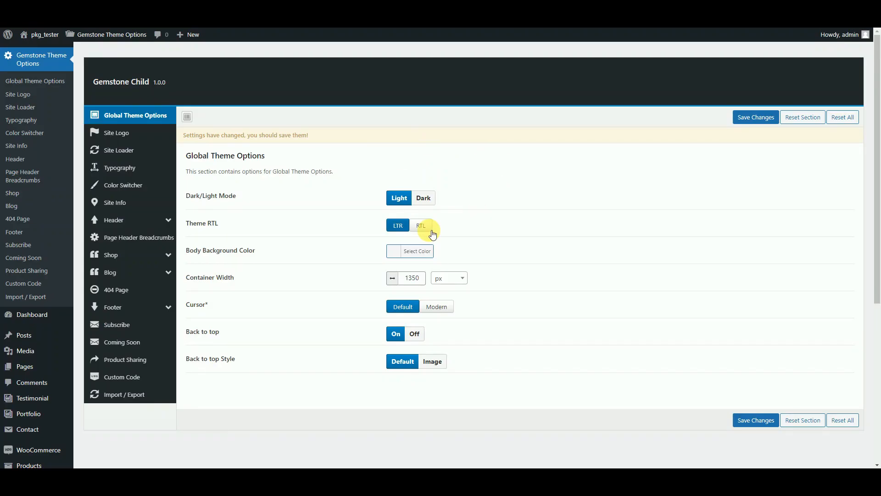
Set Theme RTL to RTL, save the changes and review the home page in the right-to-left layout.
{"action": "left_click", "coordinate": [756, 118]}
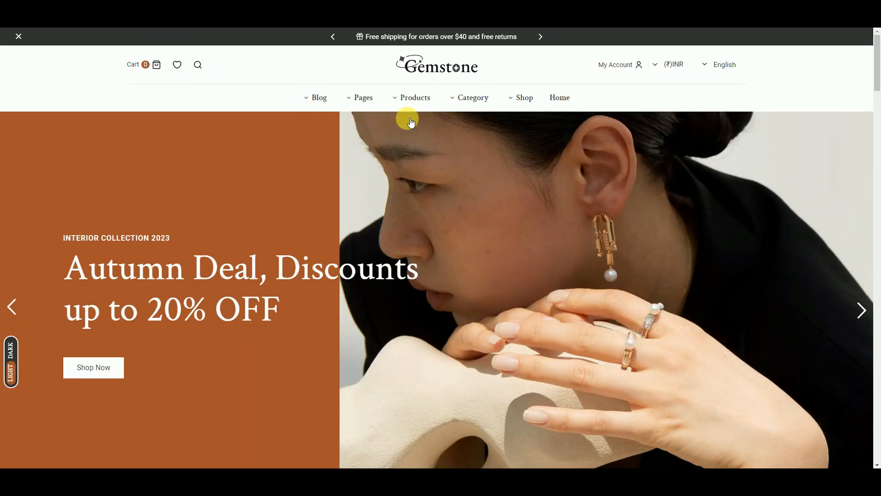
{"action": "scroll", "coordinate": [461, 205], "scroll_direction": "down", "scroll_amount": 5}
{"action": "scroll", "coordinate": [461, 204], "scroll_direction": "down", "scroll_amount": 15}
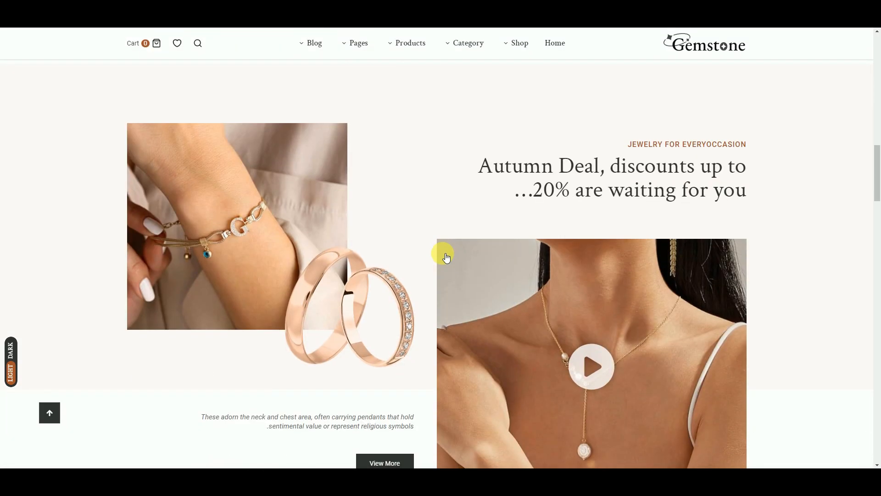
{"action": "scroll", "coordinate": [409, 266], "scroll_direction": "down", "scroll_amount": 15}
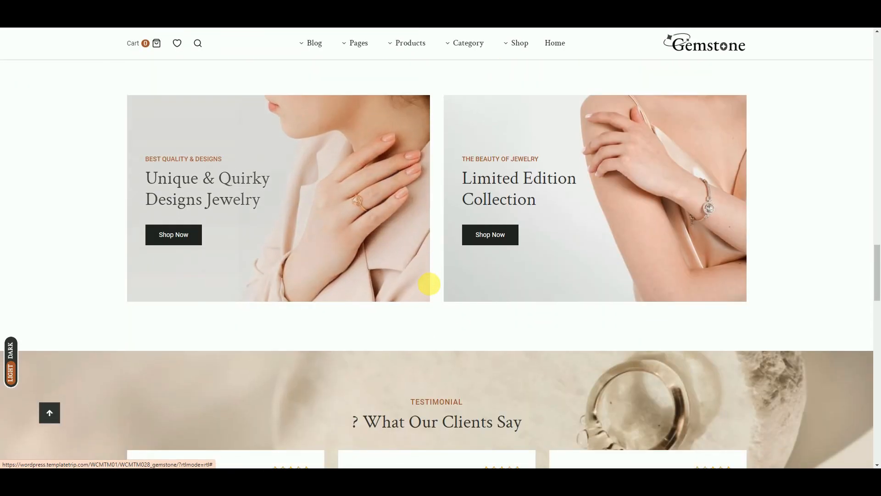
{"action": "scroll", "coordinate": [431, 285], "scroll_direction": "down", "scroll_amount": 15}
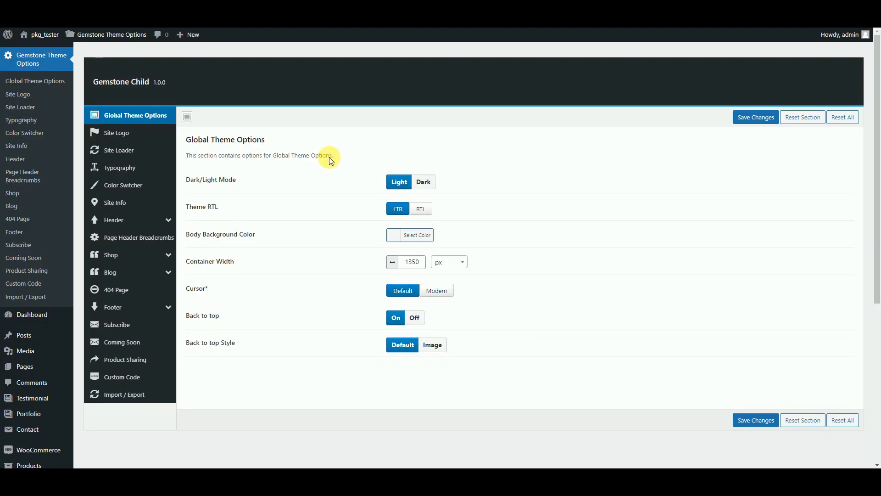
Examine the theme's Site Logo, Site Loader, Typography, Color Switcher and Site Info options.
{"action": "left_click", "coordinate": [128, 135]}
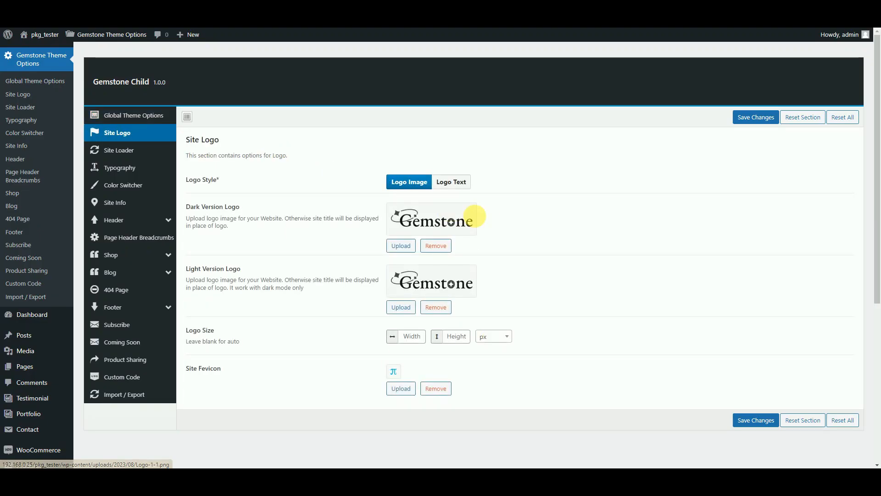
{"action": "left_click", "coordinate": [121, 150]}
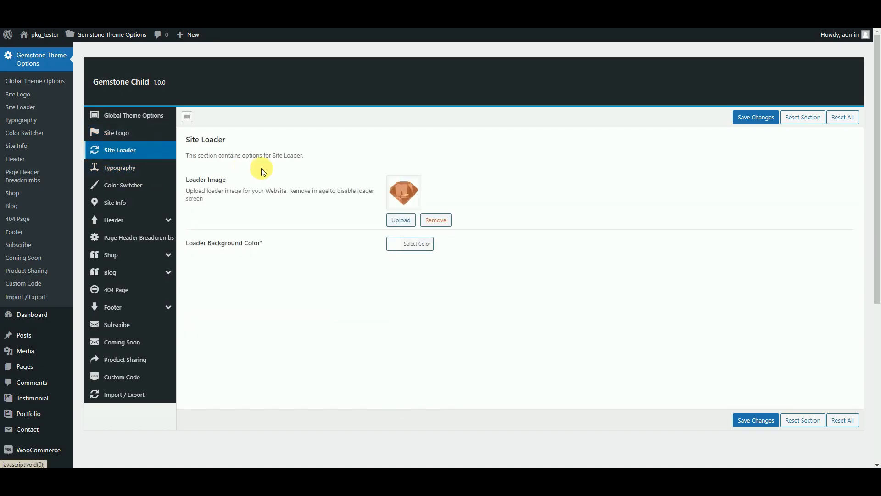
{"action": "left_click", "coordinate": [130, 171]}
{"action": "scroll", "coordinate": [469, 298], "scroll_direction": "down", "scroll_amount": 8}
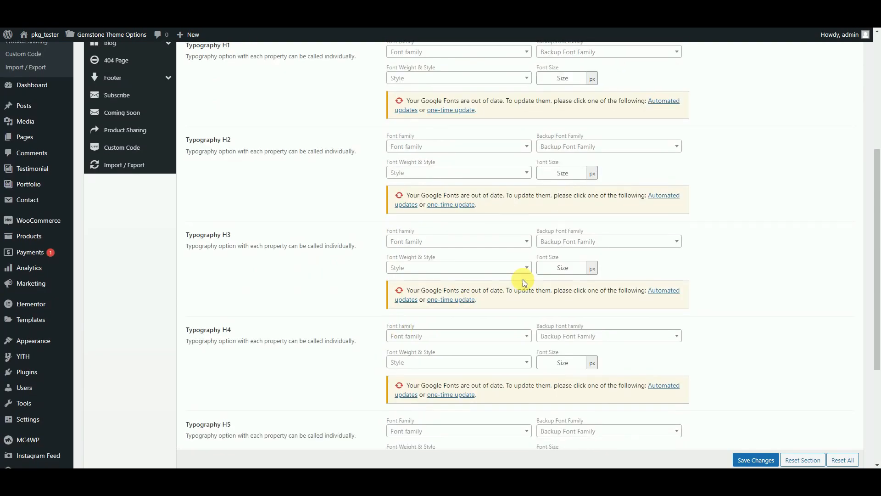
{"action": "scroll", "coordinate": [445, 340], "scroll_direction": "up", "scroll_amount": 8}
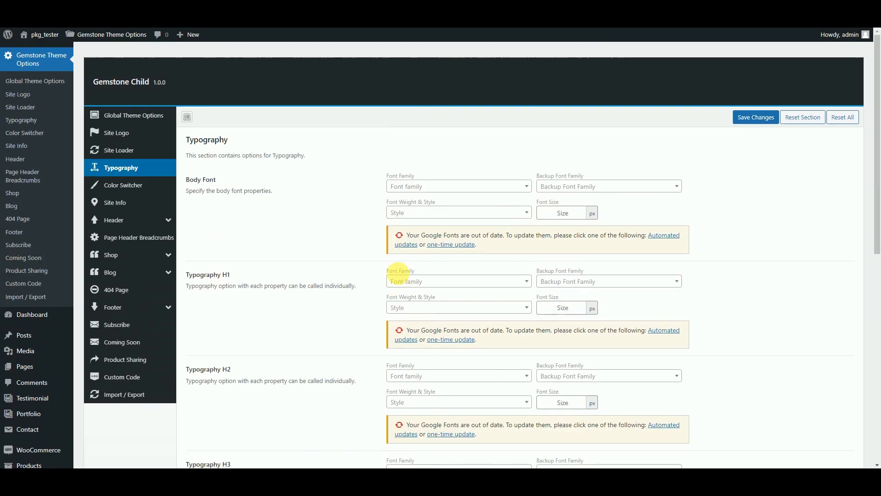
{"action": "left_click", "coordinate": [117, 185]}
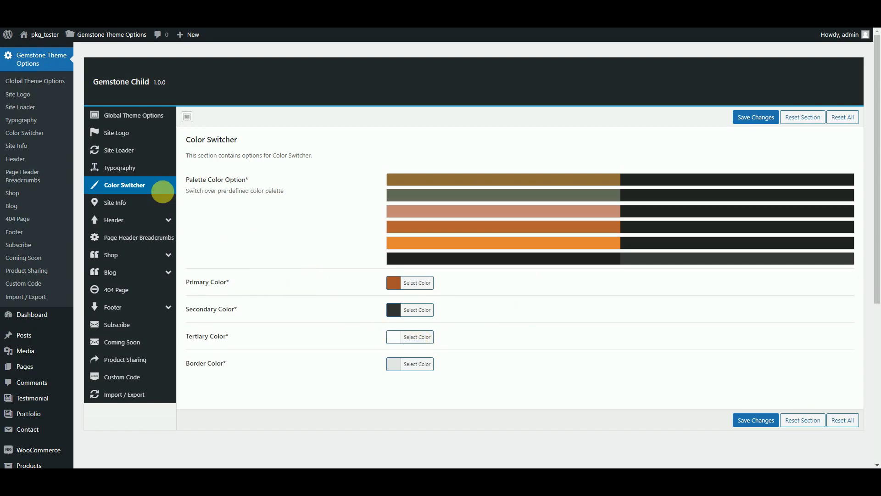
{"action": "left_click", "coordinate": [134, 202]}
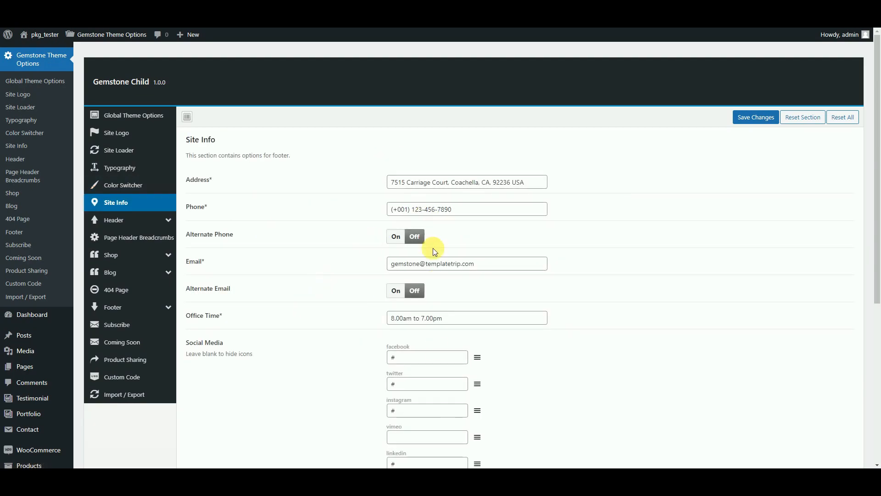
{"action": "scroll", "coordinate": [367, 412], "scroll_direction": "down", "scroll_amount": 4}
{"action": "scroll", "coordinate": [376, 313], "scroll_direction": "up", "scroll_amount": 4}
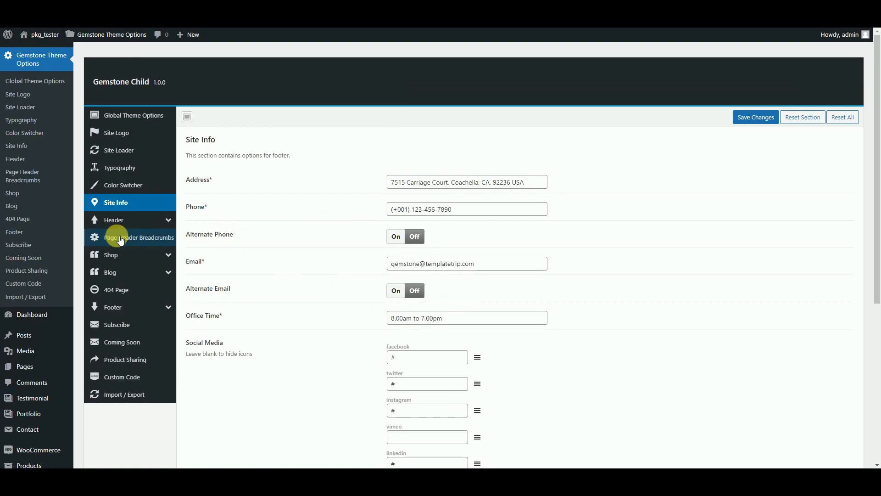
Examine the theme's Header Top, Header Style and Header Layout options.
{"action": "left_click", "coordinate": [129, 222]}
{"action": "scroll", "coordinate": [469, 257], "scroll_direction": "down", "scroll_amount": 8}
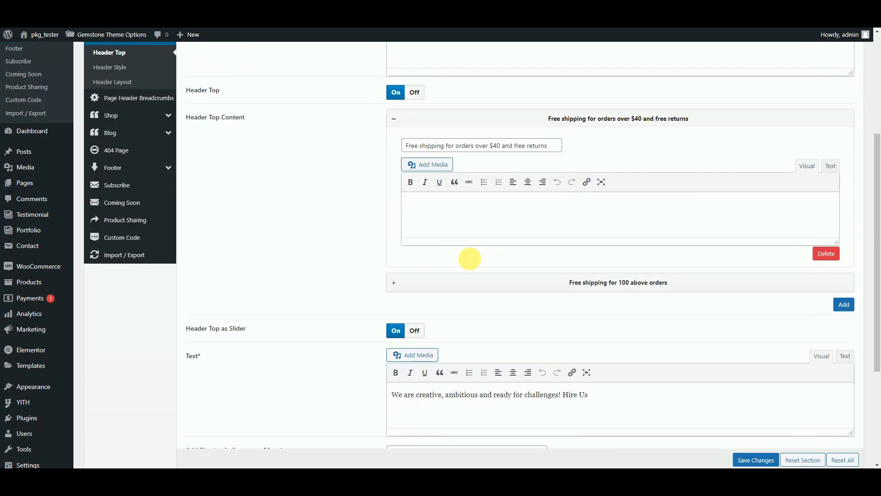
{"action": "scroll", "coordinate": [464, 280], "scroll_direction": "up", "scroll_amount": 7}
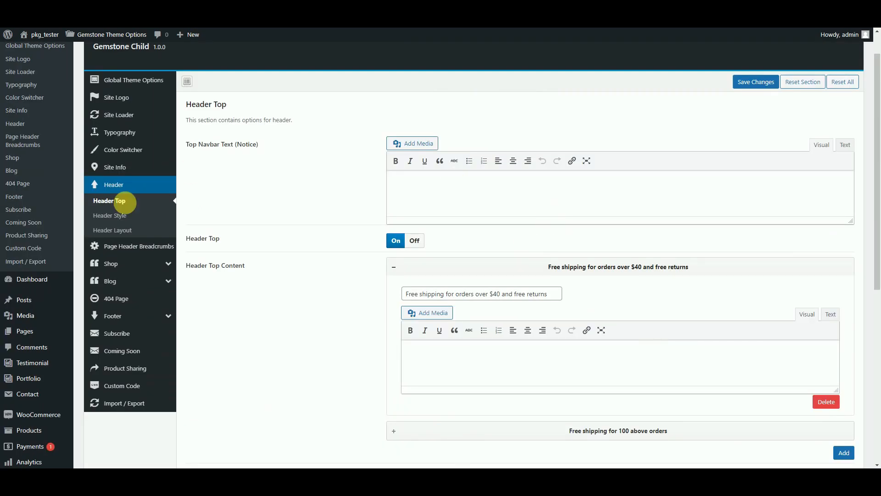
{"action": "left_click", "coordinate": [116, 216]}
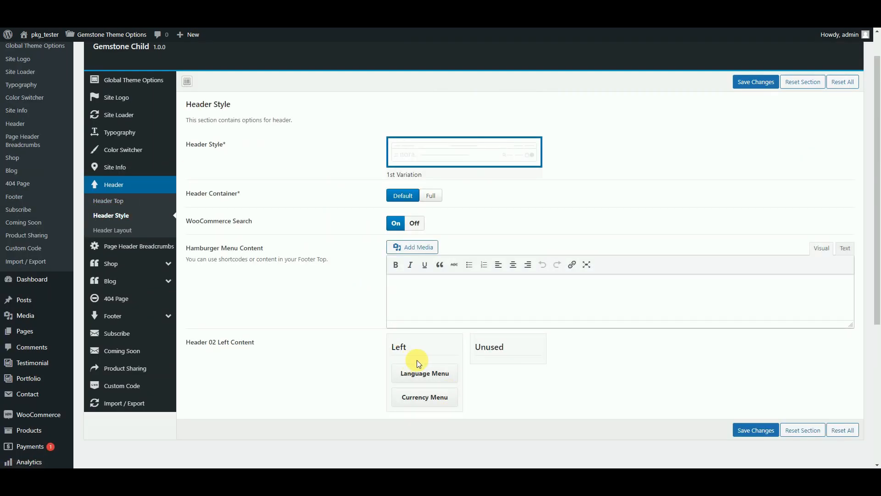
{"action": "scroll", "coordinate": [418, 364], "scroll_direction": "down", "scroll_amount": 2}
{"action": "left_click", "coordinate": [131, 142]}
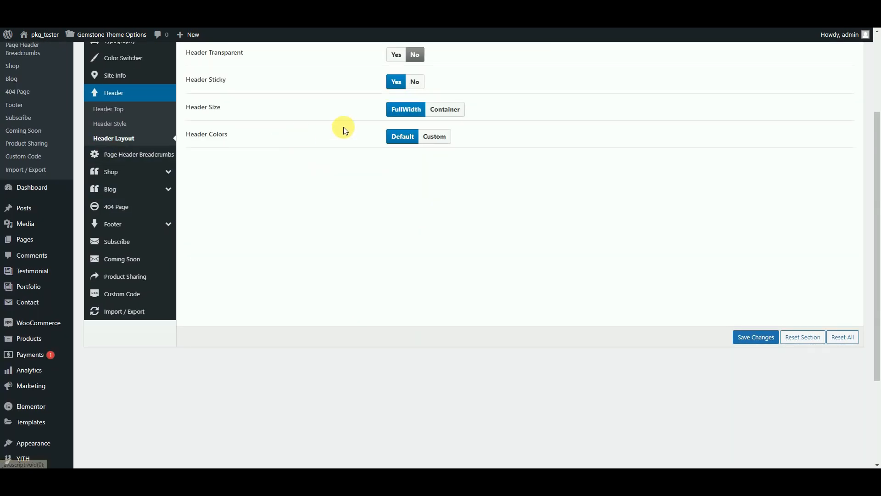
{"action": "scroll", "coordinate": [321, 137], "scroll_direction": "up", "scroll_amount": 3}
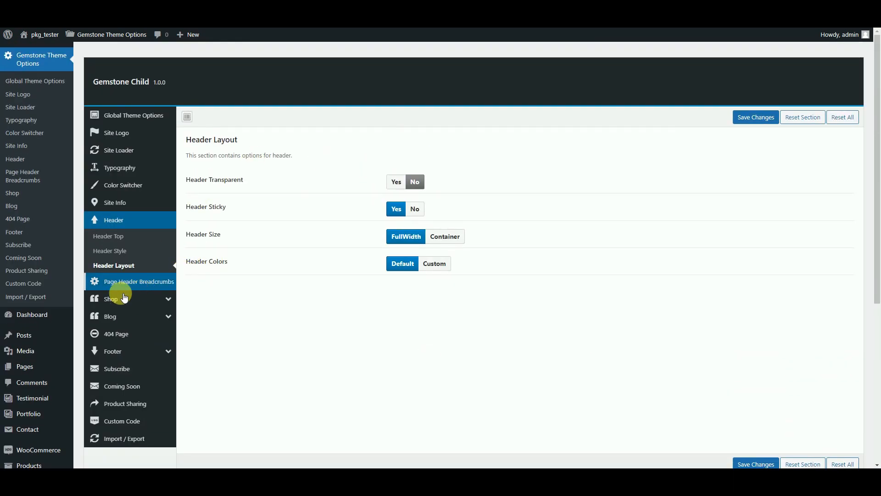
Try the Right Sidebar and Off Sidebar Right product list styles for the Shop page, then return to Left Sidebar.
{"action": "left_click", "coordinate": [112, 299]}
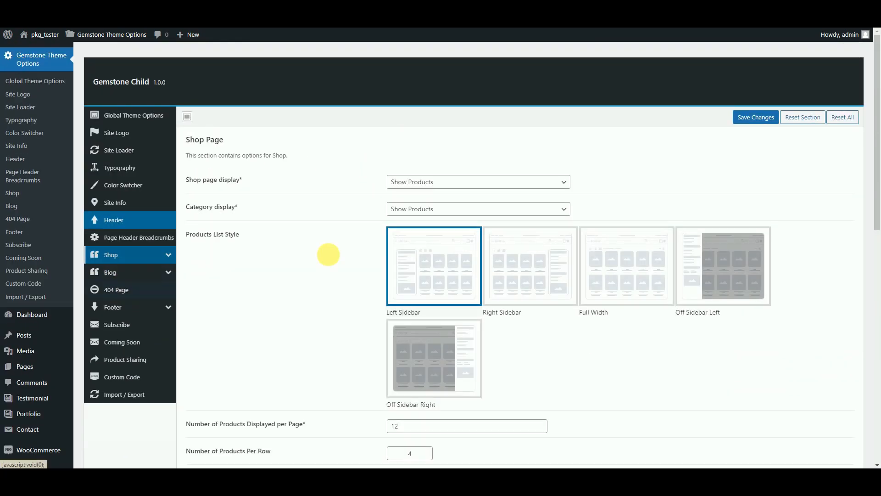
{"action": "left_click", "coordinate": [531, 276]}
{"action": "left_click", "coordinate": [437, 367]}
{"action": "left_click", "coordinate": [436, 290]}
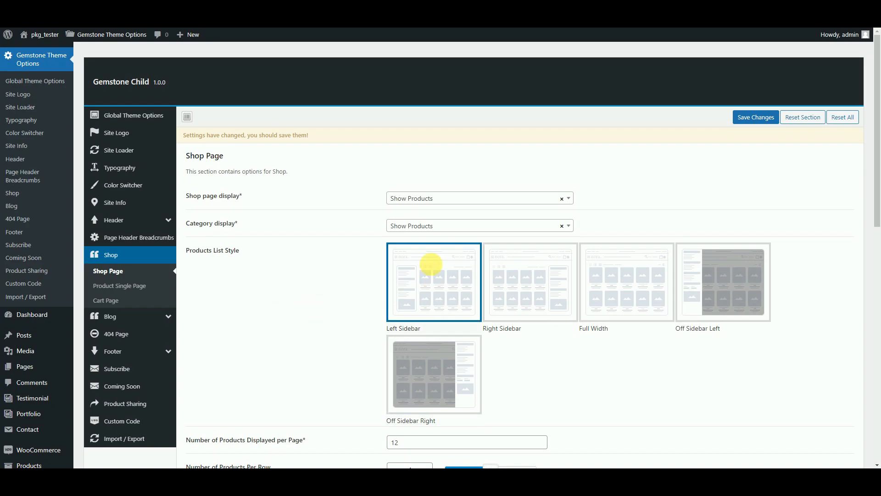
Try Product Style 2 for the product single page, then choose Product Style 1 with the Thumbnail Bottom Slider.
{"action": "scroll", "coordinate": [440, 248], "scroll_direction": "down", "scroll_amount": 2}
{"action": "left_click", "coordinate": [151, 199]}
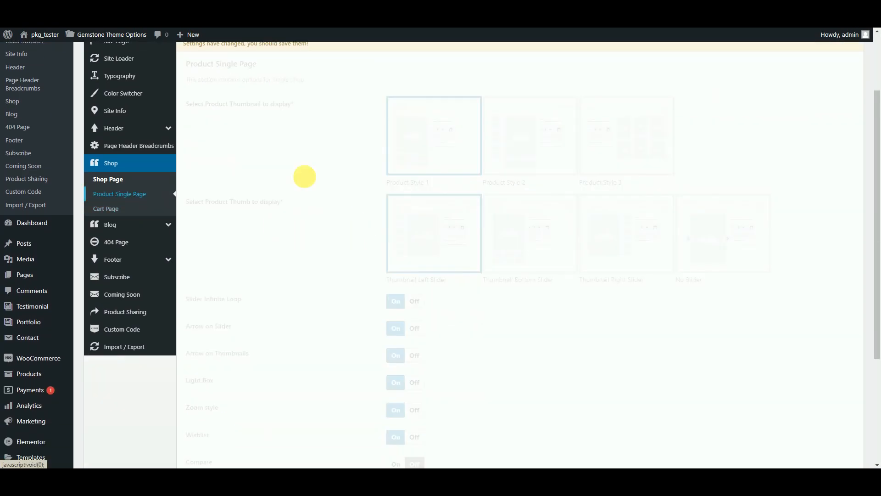
{"action": "left_click", "coordinate": [524, 147]}
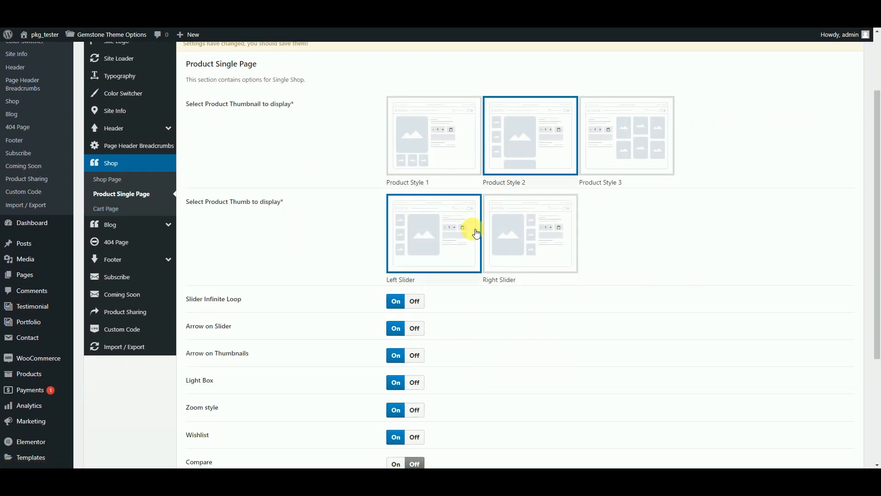
{"action": "left_click", "coordinate": [442, 140]}
{"action": "left_click", "coordinate": [526, 228]}
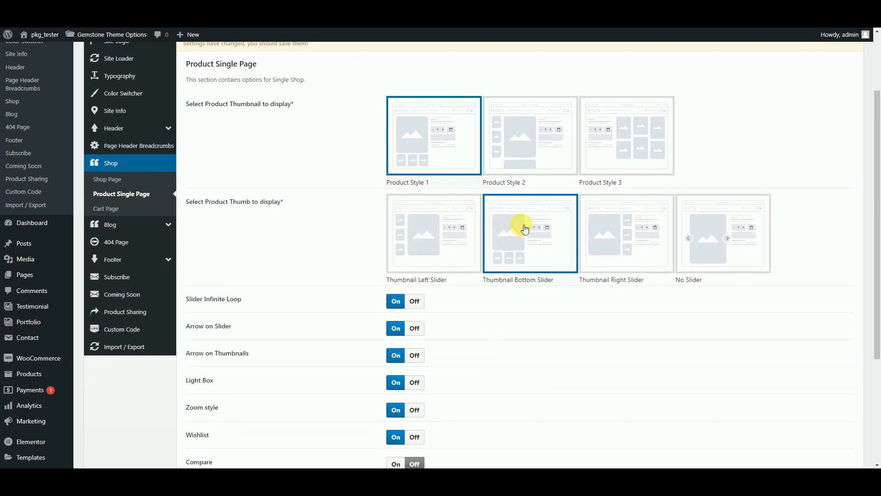
Check the available cart page choices in the Shop options without changing the selection.
{"action": "left_click", "coordinate": [138, 210]}
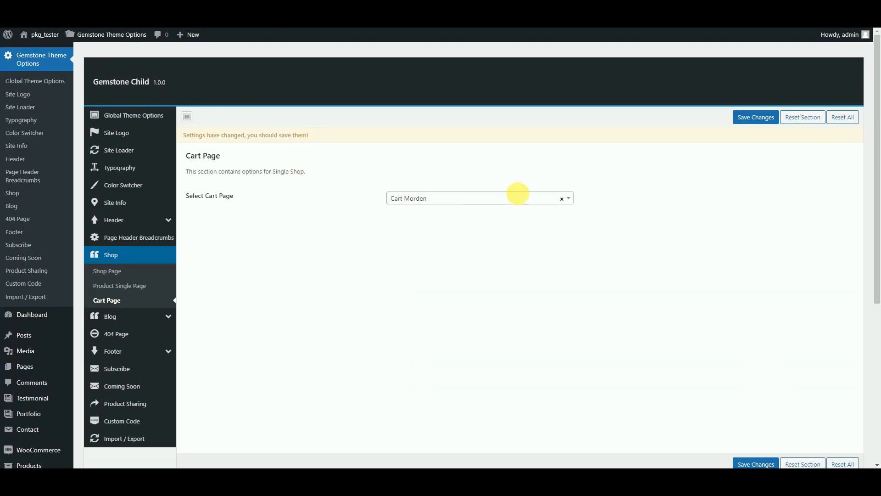
{"action": "left_click", "coordinate": [523, 199]}
{"action": "left_click", "coordinate": [317, 282]}
Examine the Footer Top, Footer Style, Footer Bottom, Footer Copyright and Custom Code options of the theme.
{"action": "left_click", "coordinate": [131, 351]}
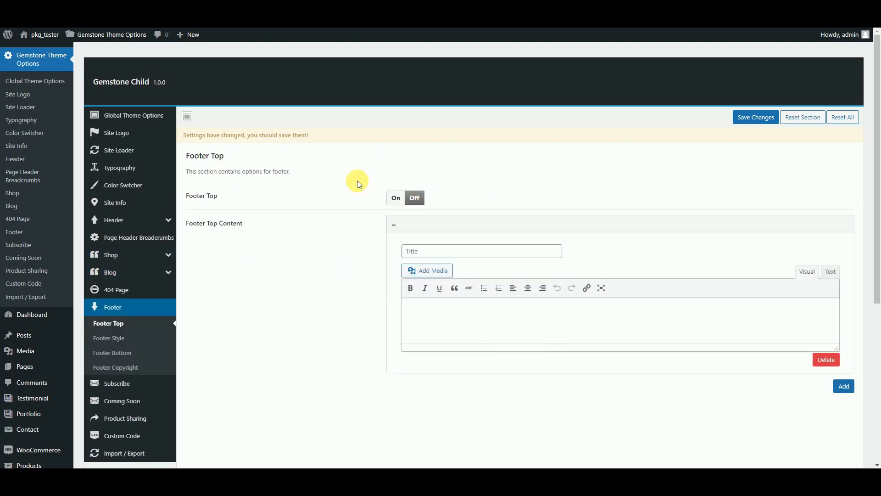
{"action": "left_click", "coordinate": [117, 338]}
{"action": "scroll", "coordinate": [542, 276], "scroll_direction": "down", "scroll_amount": 3}
{"action": "scroll", "coordinate": [541, 278], "scroll_direction": "down", "scroll_amount": 2}
{"action": "scroll", "coordinate": [492, 289], "scroll_direction": "up", "scroll_amount": 5}
{"action": "left_click", "coordinate": [124, 322]}
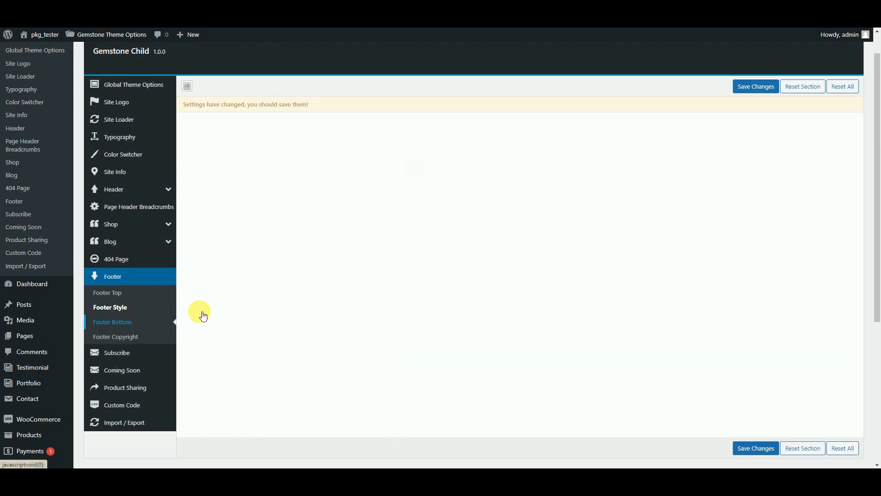
{"action": "left_click", "coordinate": [152, 335]}
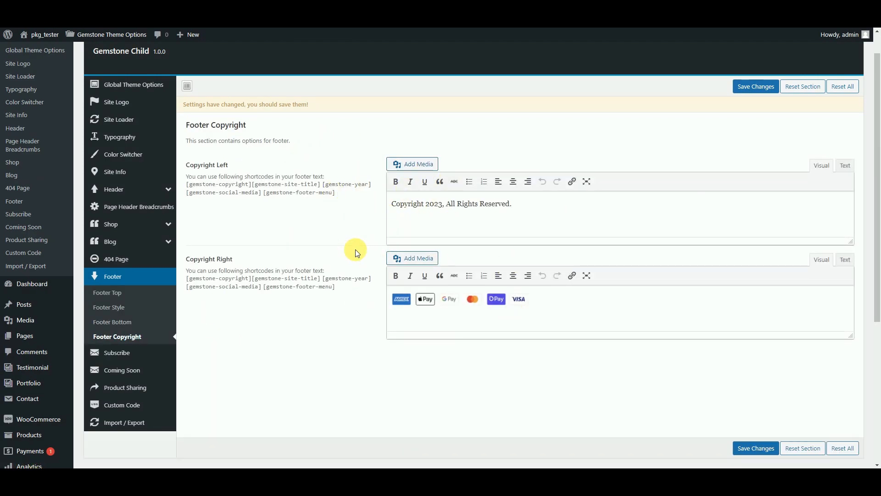
{"action": "left_click", "coordinate": [146, 403]}
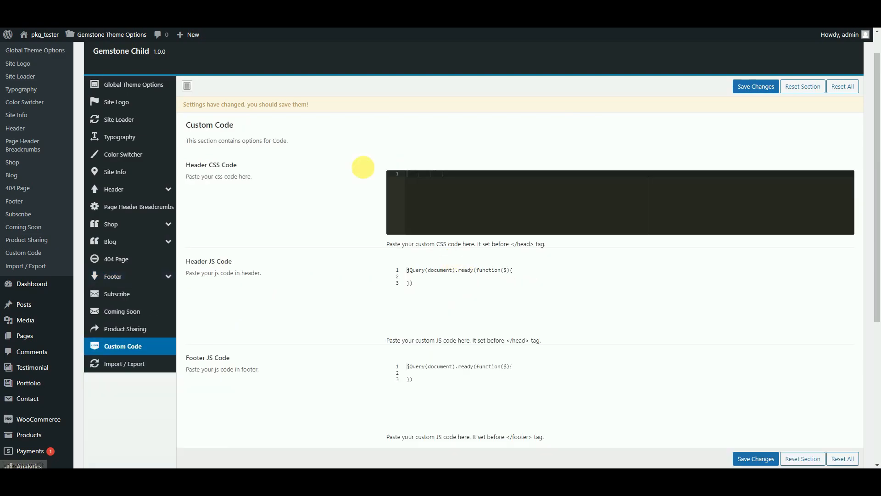
{"action": "scroll", "coordinate": [455, 321], "scroll_direction": "down", "scroll_amount": 5}
{"action": "scroll", "coordinate": [443, 335], "scroll_direction": "up", "scroll_amount": 5}
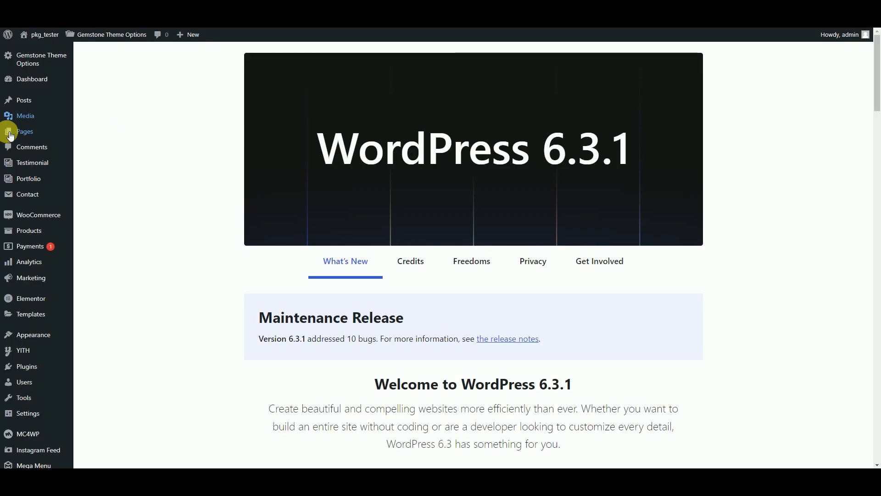
Publish a new page titled "Demo" and open it for editing with Elementor.
{"action": "mouse_move", "coordinate": [10, 134]}
{"action": "left_click", "coordinate": [112, 144]}
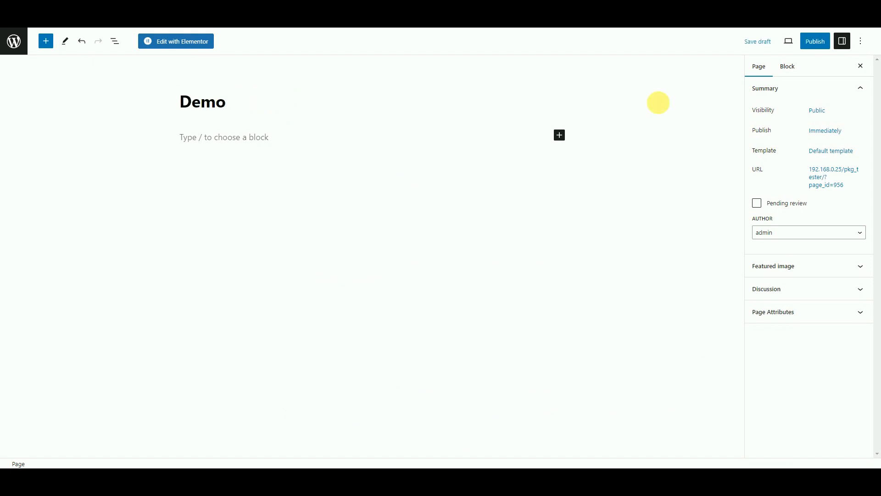
{"action": "left_click", "coordinate": [815, 42]}
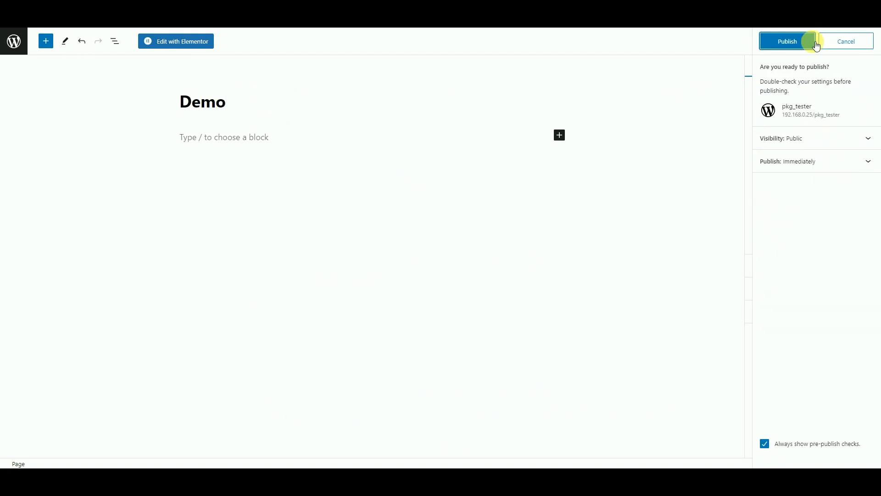
{"action": "left_click", "coordinate": [789, 40]}
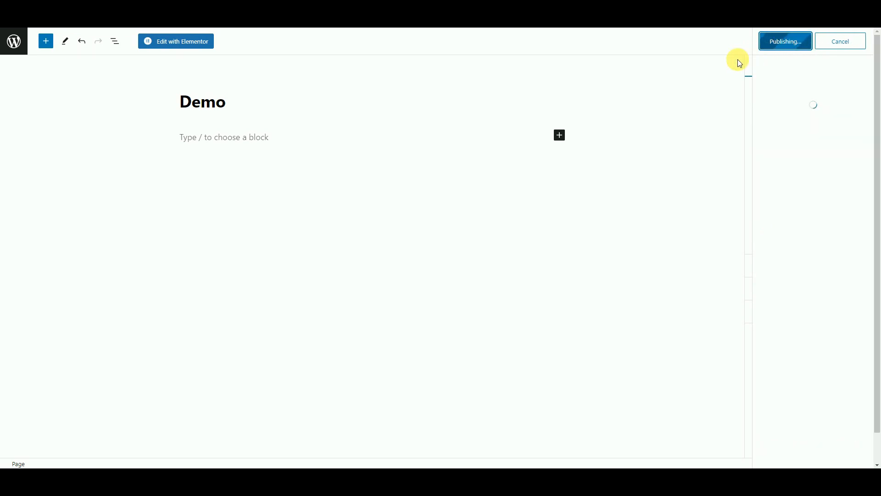
{"action": "left_click", "coordinate": [168, 41]}
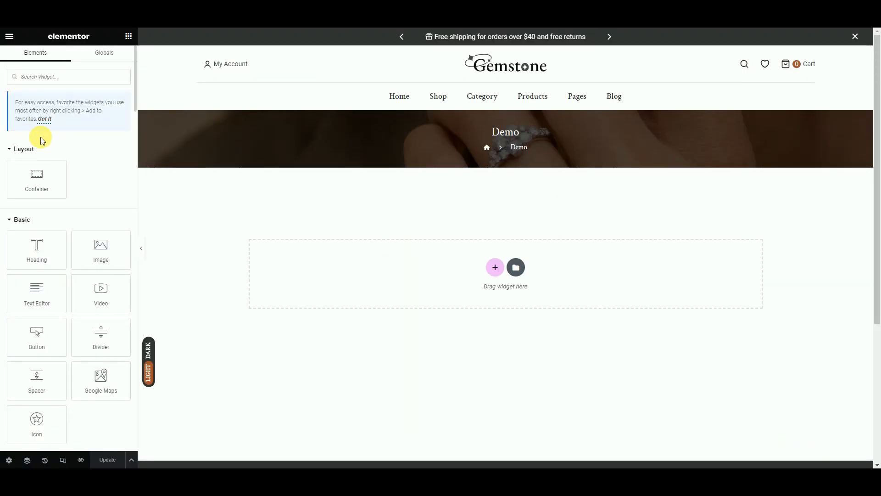
Examine the widgets available for the Demo page, from the basic ones through to the gemstone theme widgets.
{"action": "scroll", "coordinate": [52, 189], "scroll_direction": "down", "scroll_amount": 5}
{"action": "scroll", "coordinate": [53, 189], "scroll_direction": "down", "scroll_amount": 15}
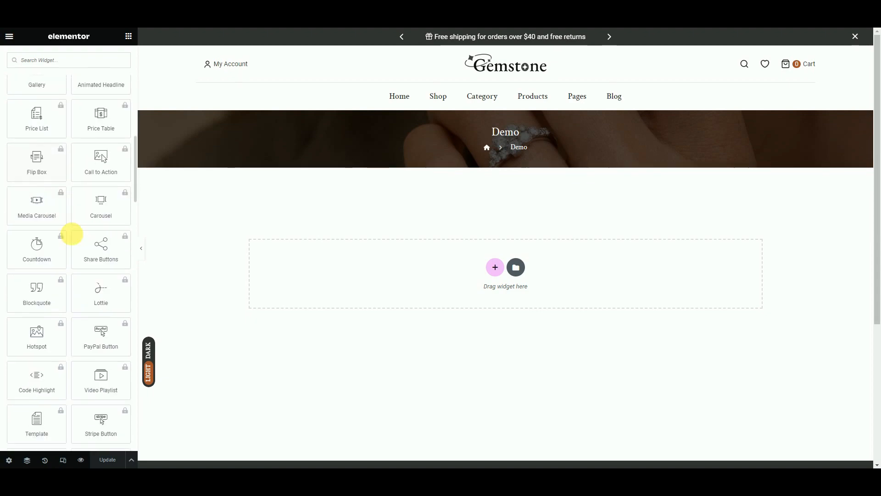
{"action": "scroll", "coordinate": [68, 278], "scroll_direction": "down", "scroll_amount": 15}
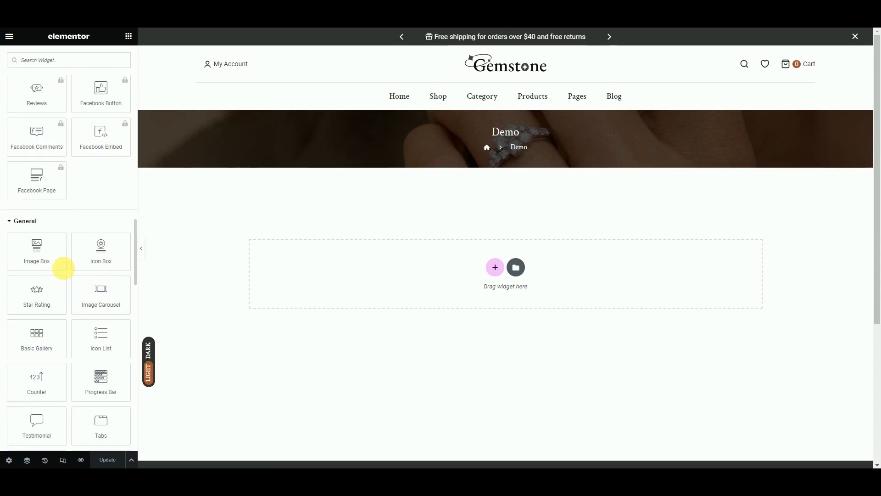
{"action": "scroll", "coordinate": [81, 297], "scroll_direction": "down", "scroll_amount": 15}
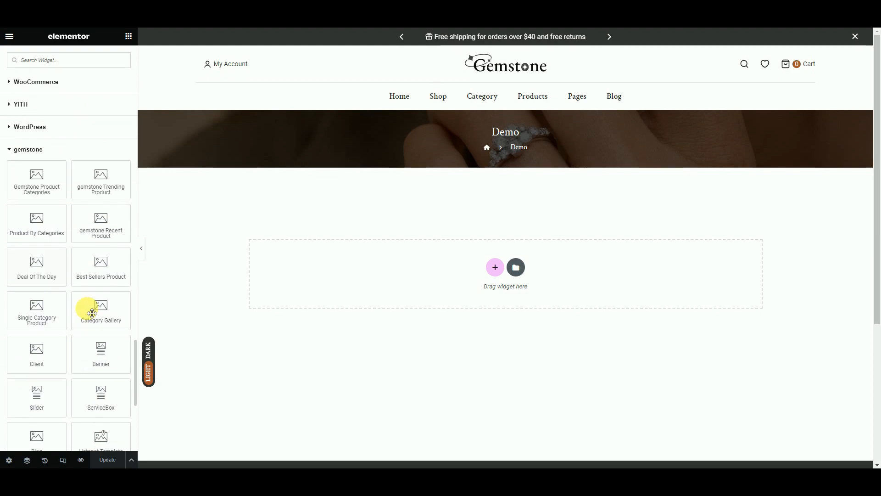
{"action": "scroll", "coordinate": [69, 321], "scroll_direction": "up", "scroll_amount": 10}
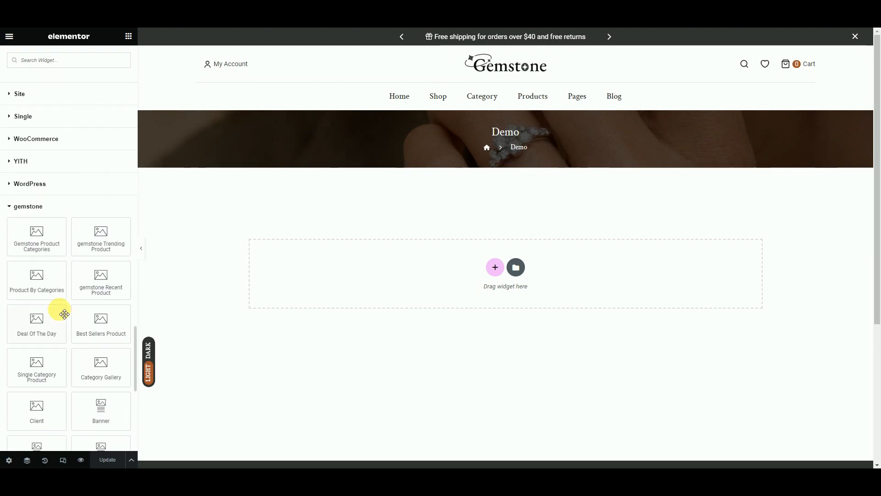
{"action": "scroll", "coordinate": [55, 266], "scroll_direction": "up", "scroll_amount": 15}
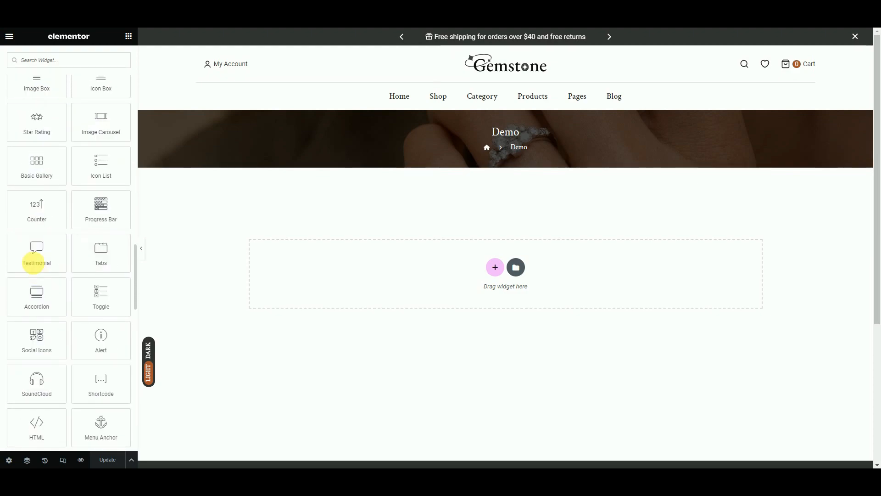
{"action": "scroll", "coordinate": [64, 244], "scroll_direction": "up", "scroll_amount": 10}
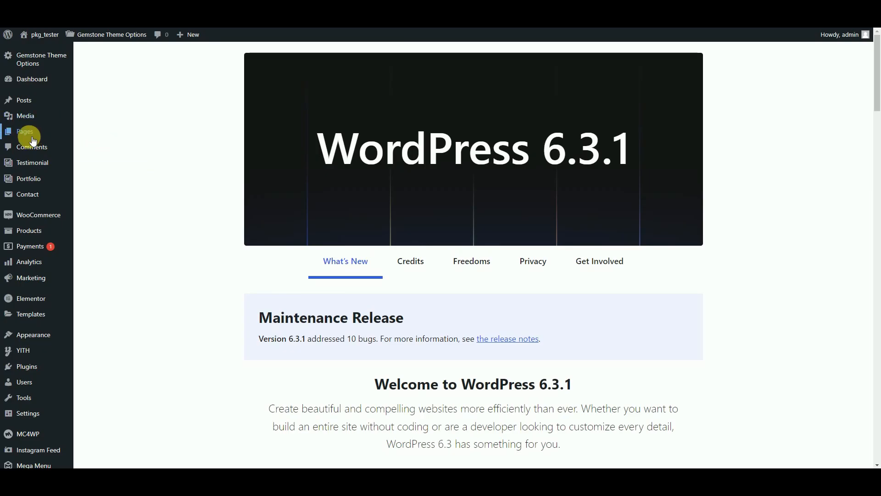
Create another page titled "Blog" and publish it.
{"action": "mouse_move", "coordinate": [29, 132]}
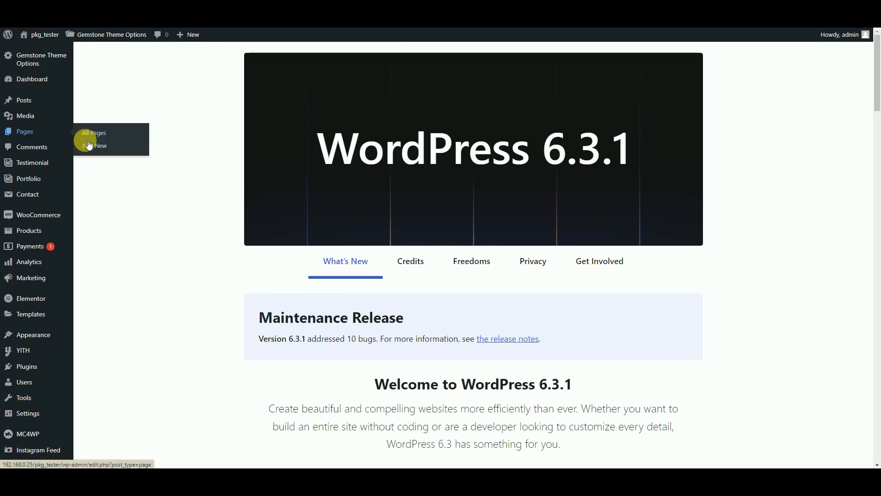
{"action": "left_click", "coordinate": [133, 156]}
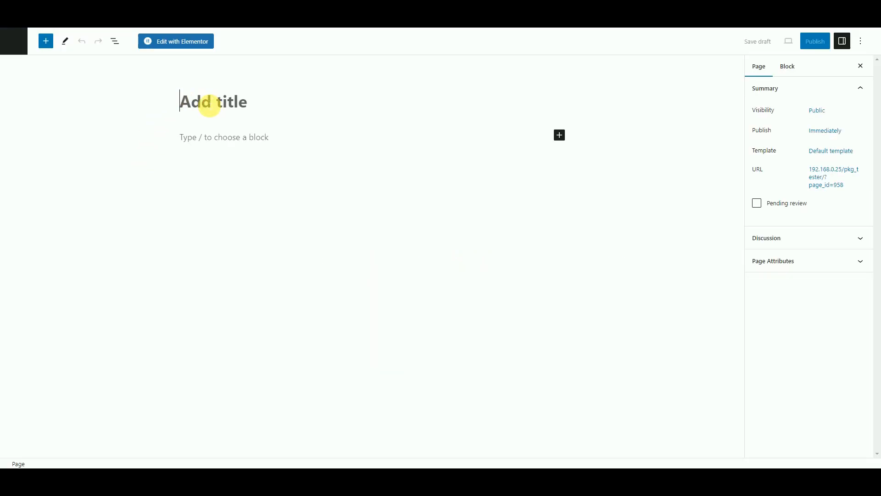
{"action": "type", "text": "Blog"}
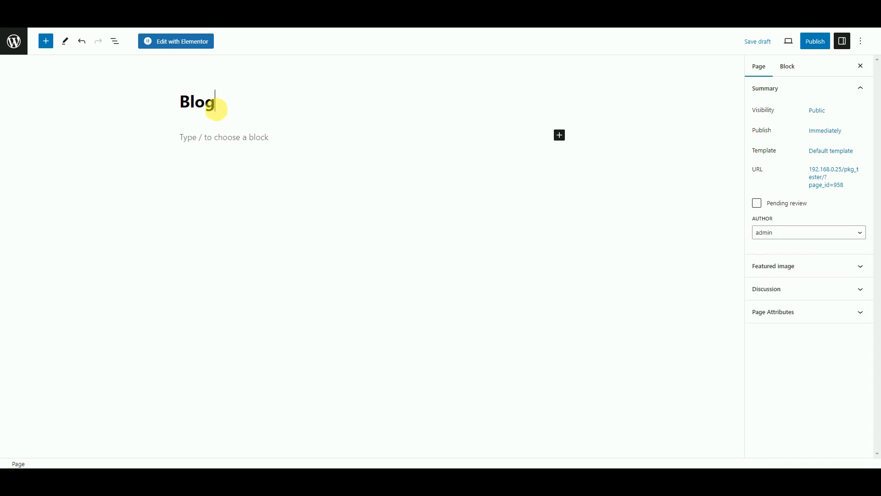
{"action": "left_click", "coordinate": [816, 44]}
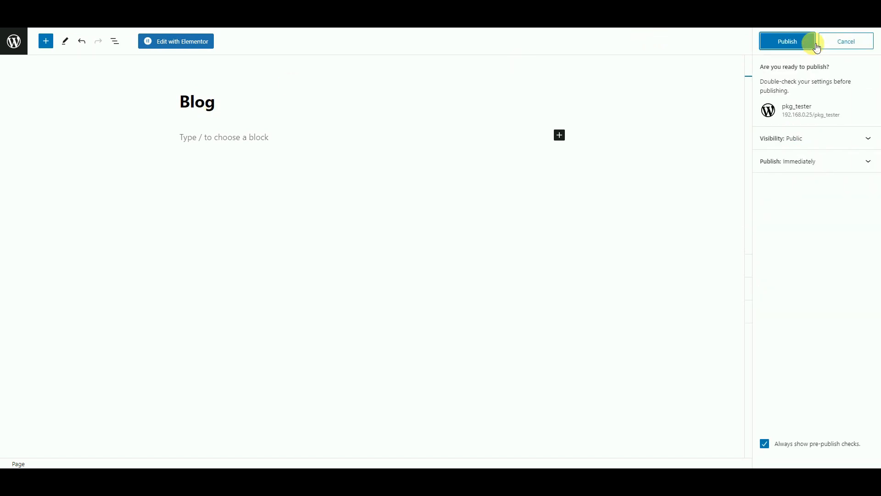
{"action": "left_click", "coordinate": [812, 46]}
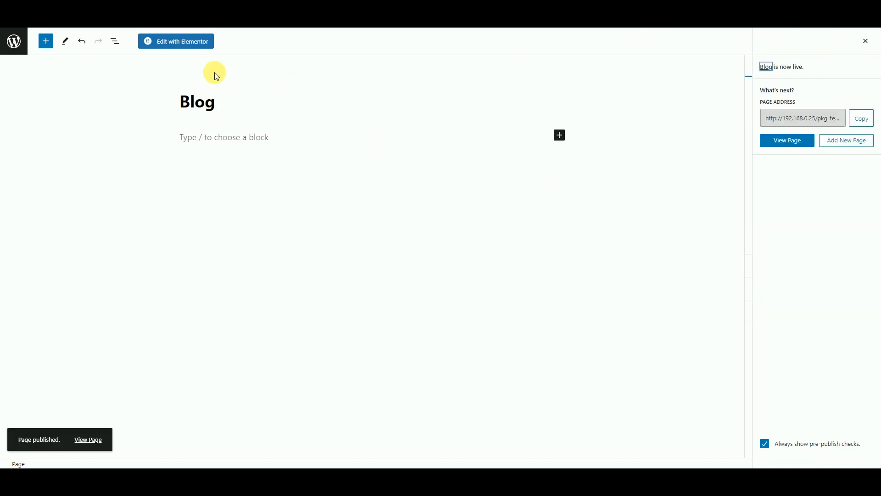
Open the Blog page for editing with Elementor and add a single container with a downward direction structure.
{"action": "left_click", "coordinate": [193, 41]}
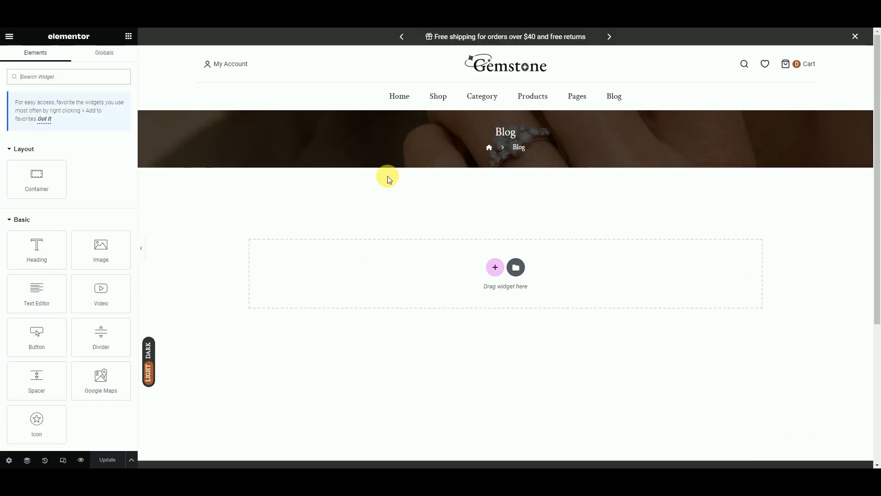
{"action": "left_click", "coordinate": [494, 271]}
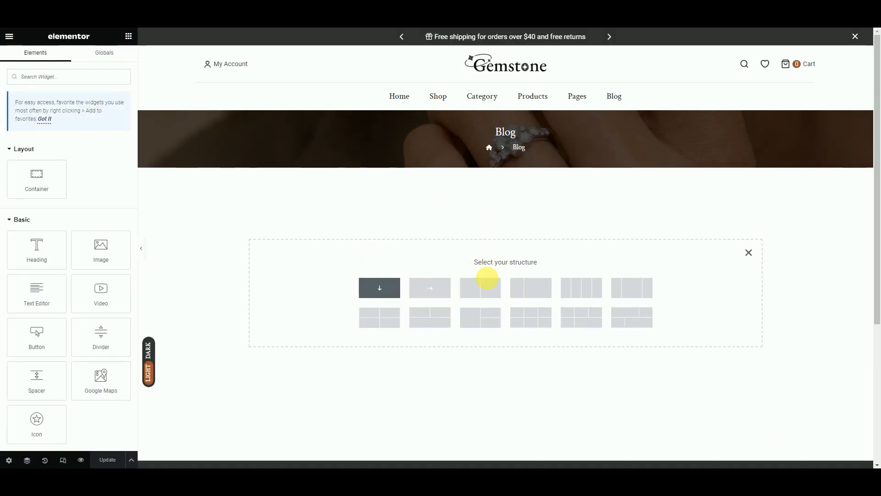
{"action": "left_click", "coordinate": [392, 288]}
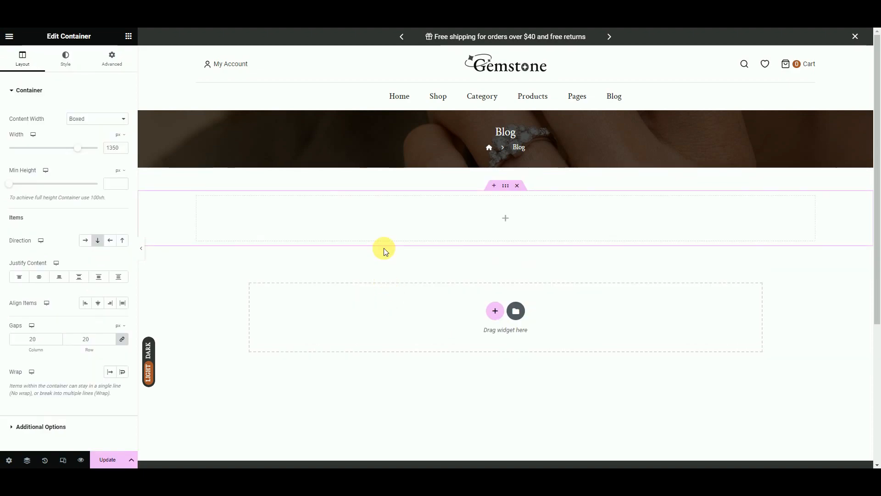
Place the Blog widget from the gemstone widgets into the new container on the Blog page.
{"action": "left_click", "coordinate": [128, 36]}
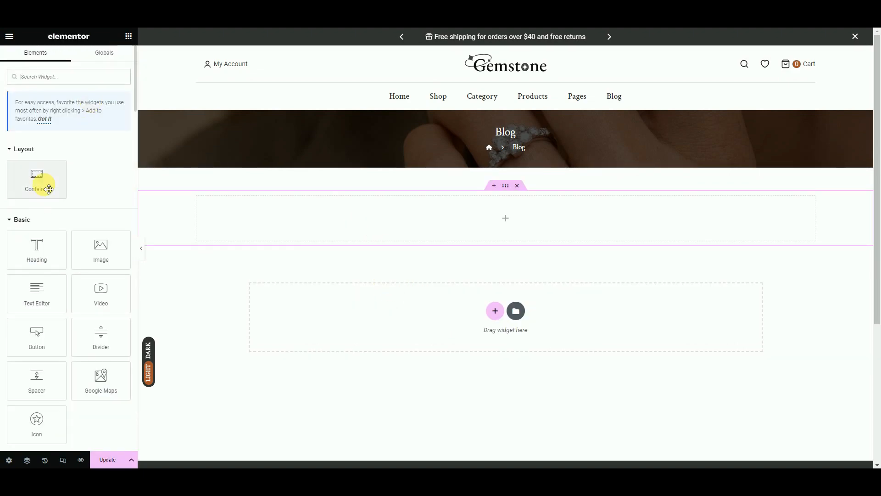
{"action": "scroll", "coordinate": [58, 170], "scroll_direction": "down", "scroll_amount": 20}
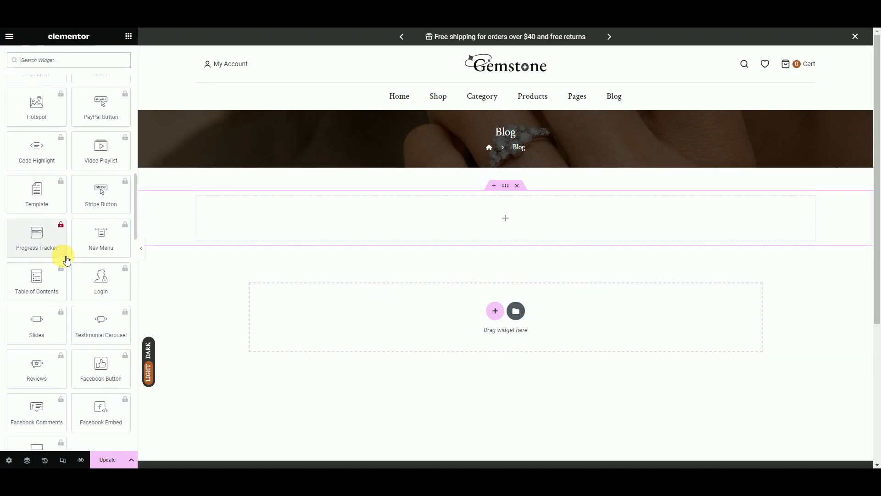
{"action": "scroll", "coordinate": [68, 258], "scroll_direction": "down", "scroll_amount": 20}
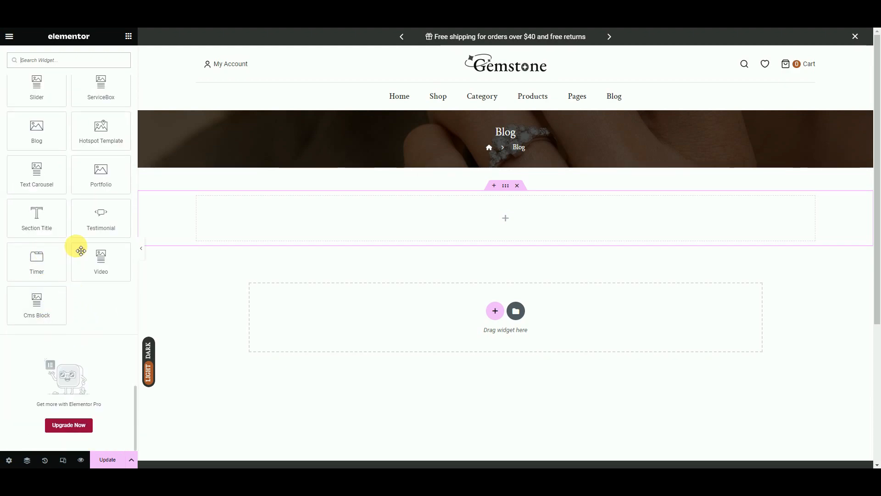
{"action": "scroll", "coordinate": [62, 234], "scroll_direction": "up", "scroll_amount": 3}
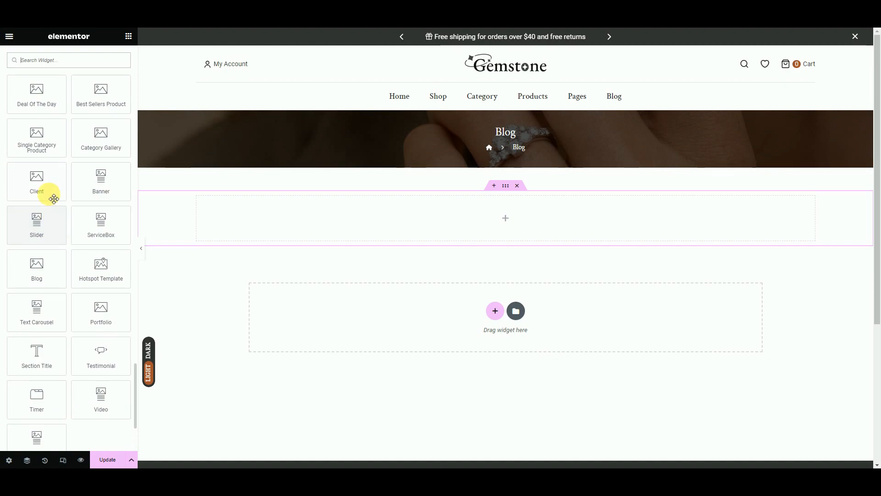
{"action": "left_click_drag", "start_coordinate": [60, 274], "coordinate": [243, 295]}
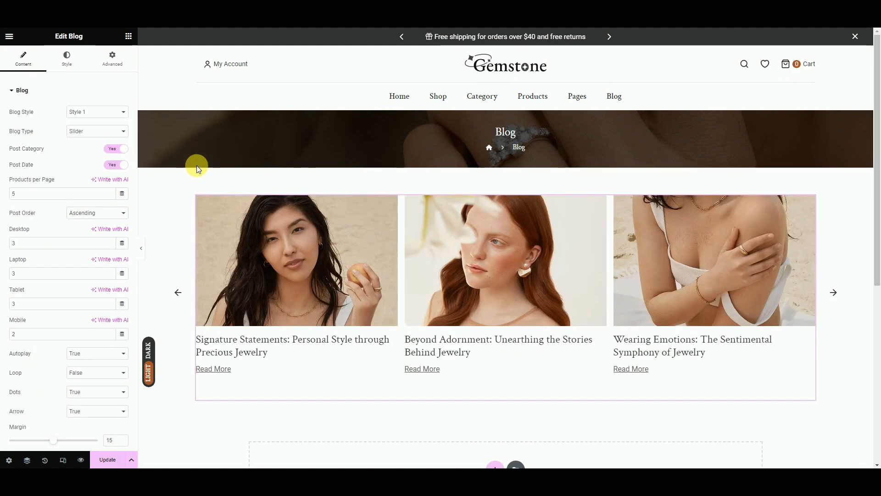